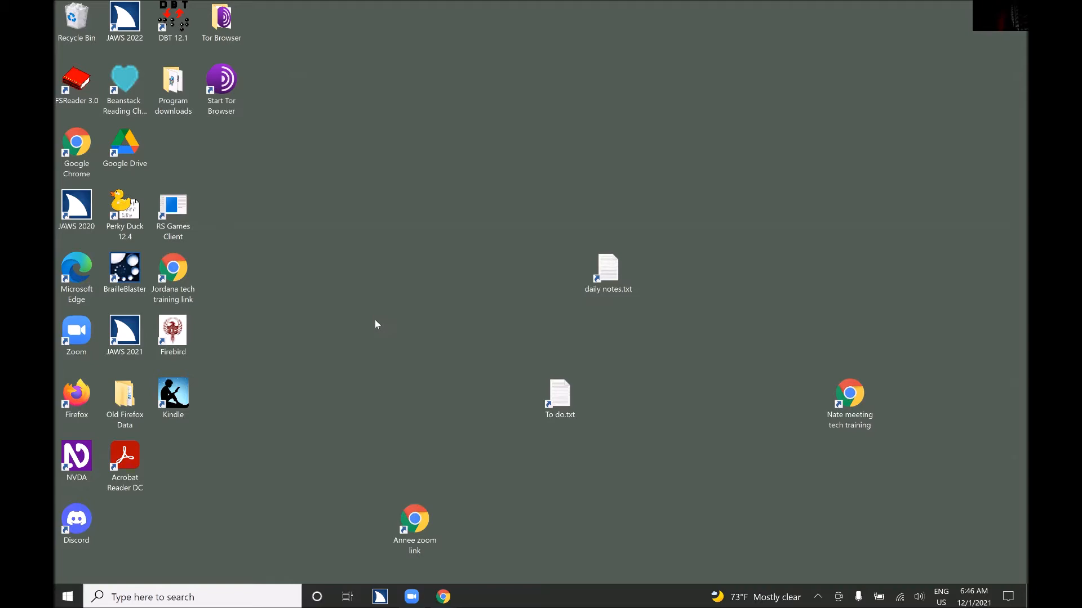
Switch to the Spanish vocab table in Google Sheets and examine the row 1 column headings from English through Original order.
key("alt+Tab")
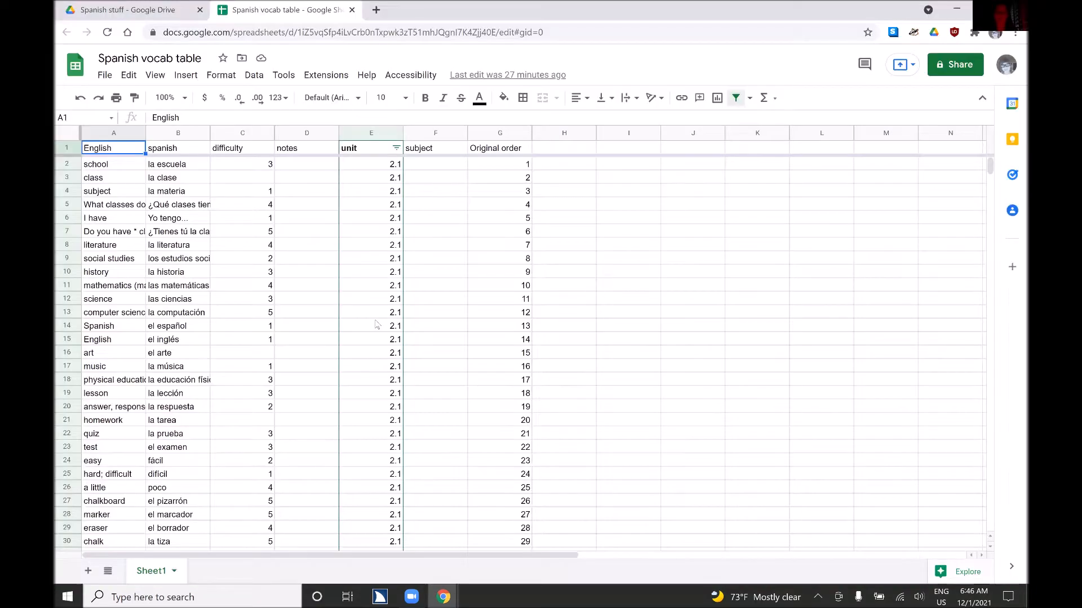
key("Down")
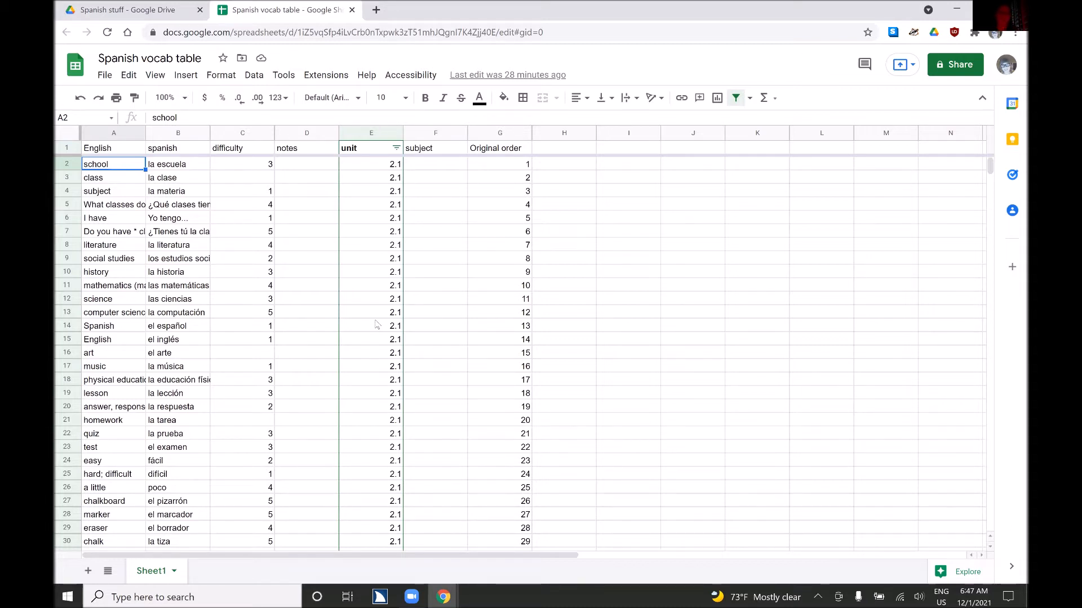
key("Right")
key("Left")
key("Up")
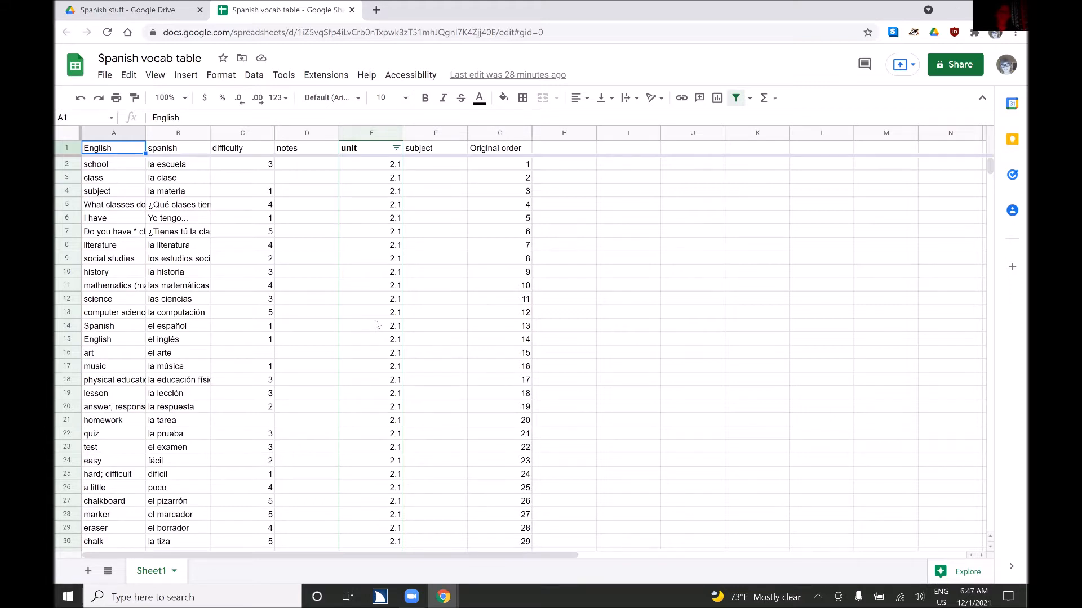
key("Right")
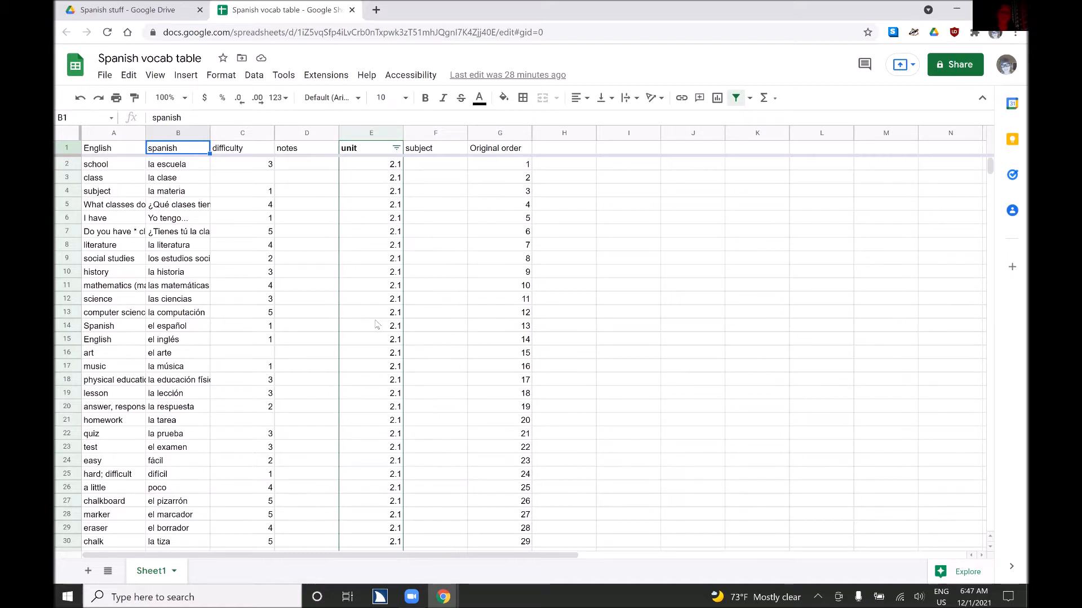
key("Right")
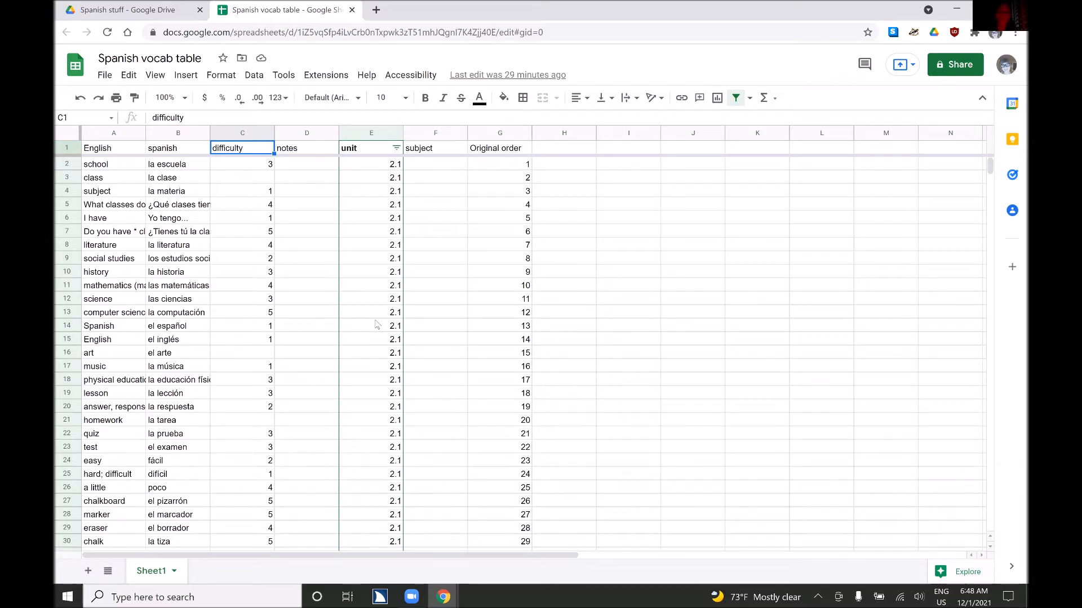
key("Right")
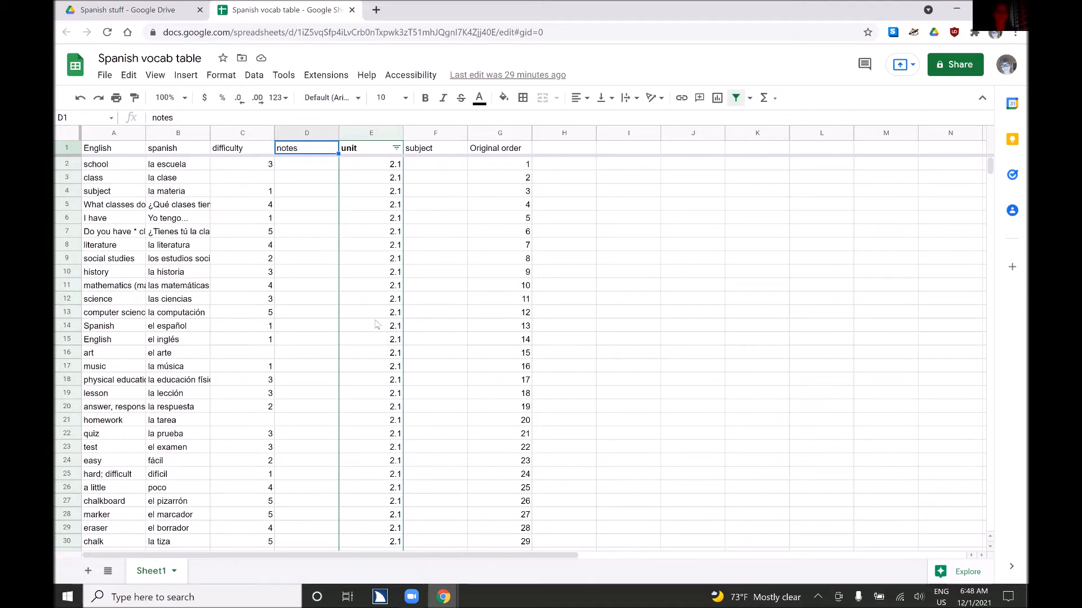
key("Right")
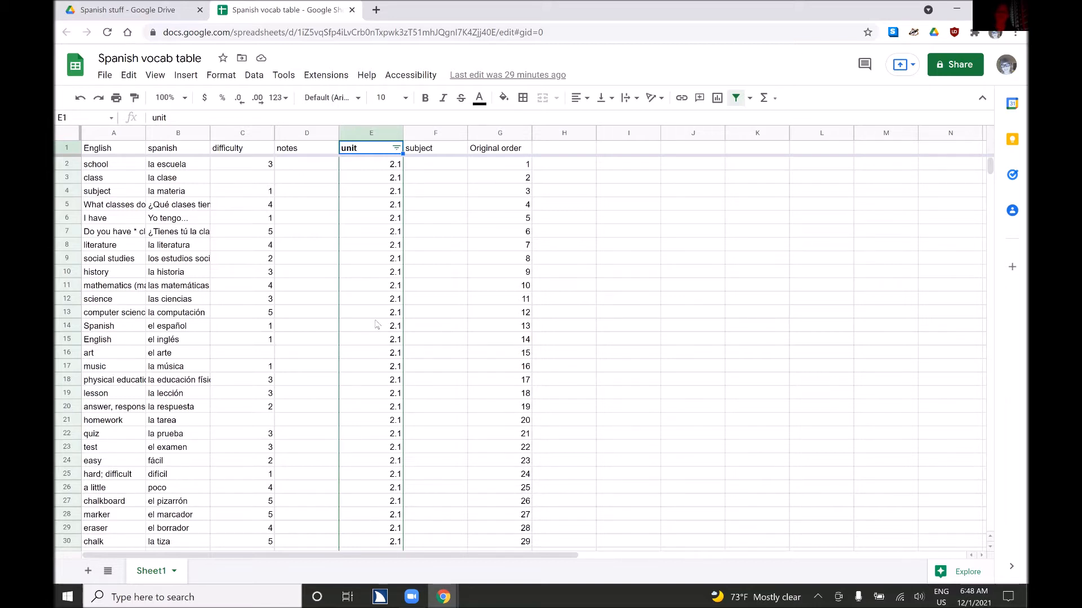
key("Right")
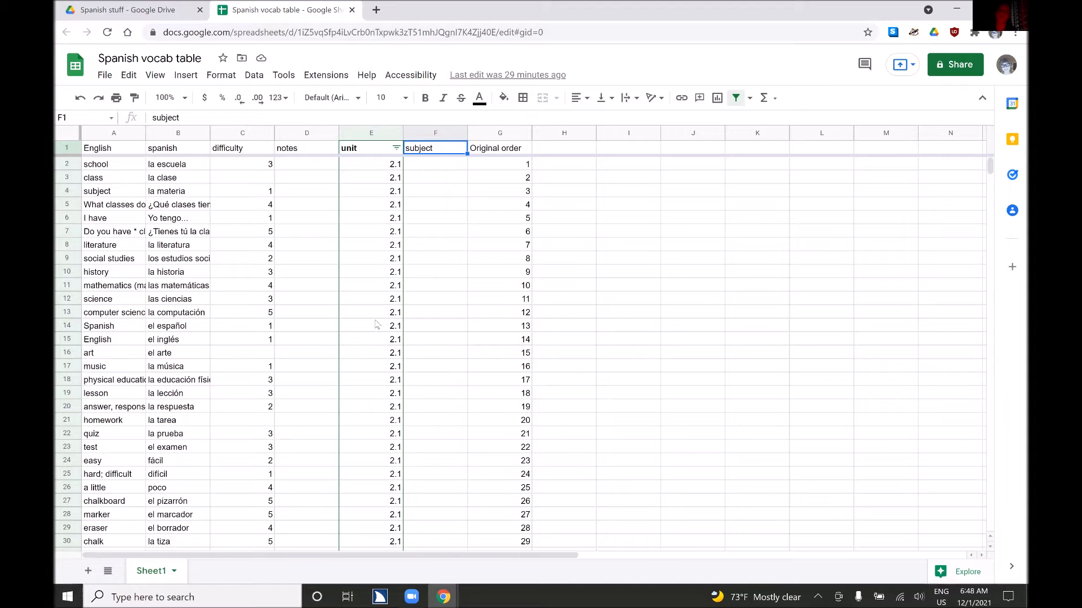
key("Right")
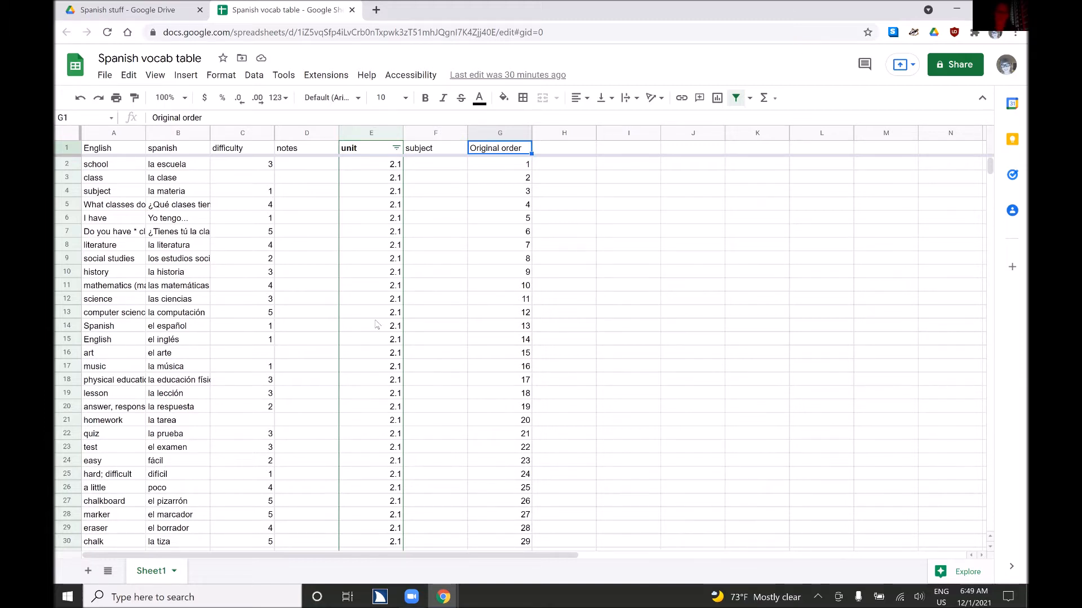
Set the difficulty rating for the word "school" in row 2 to 1.
key("ctrl+Home")
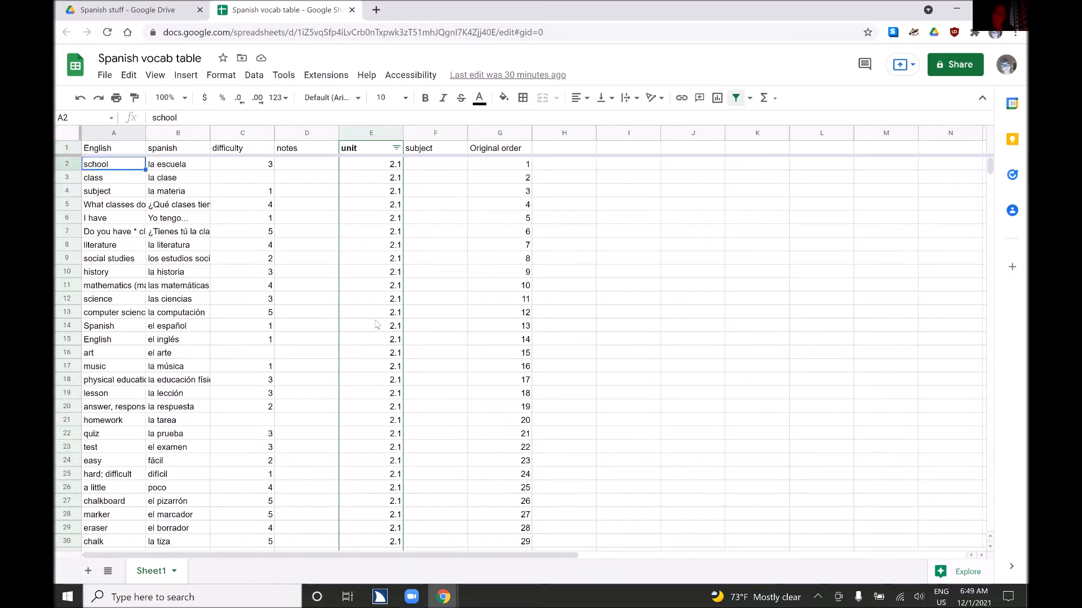
key("Up")
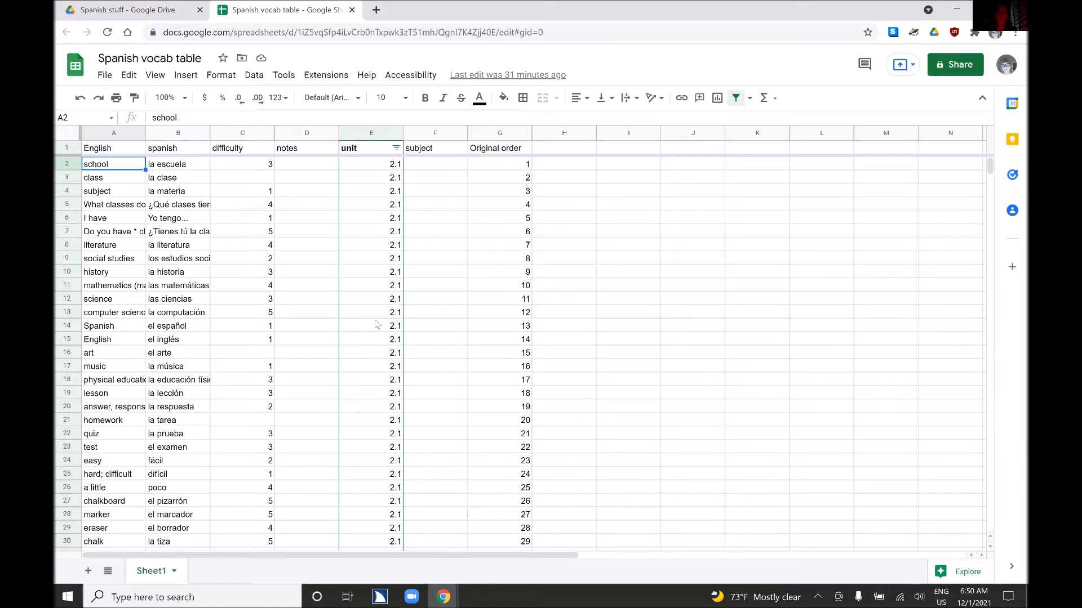
key("Right")
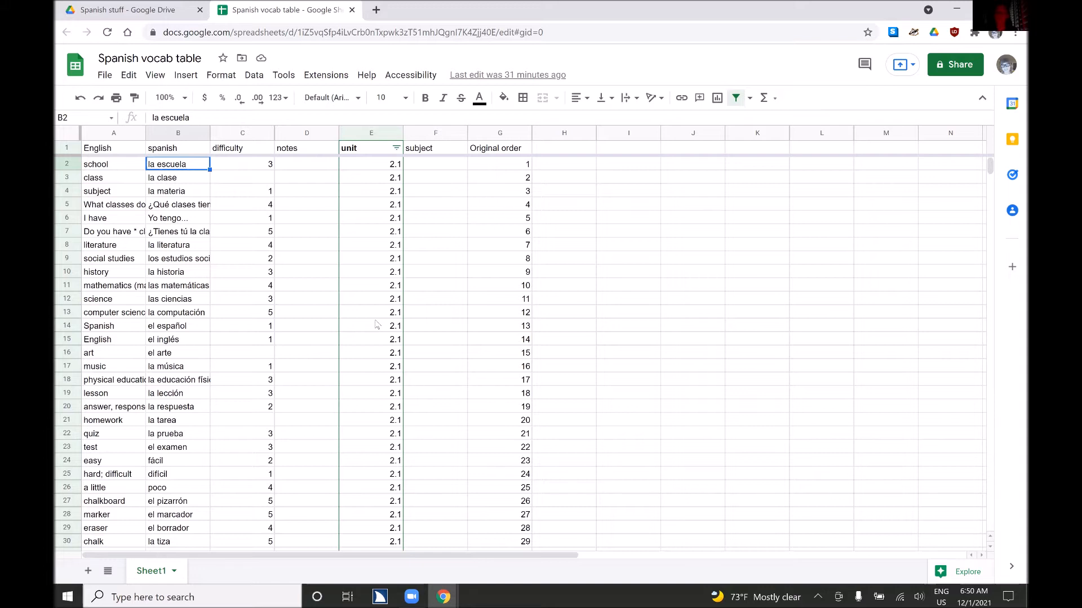
key("Right")
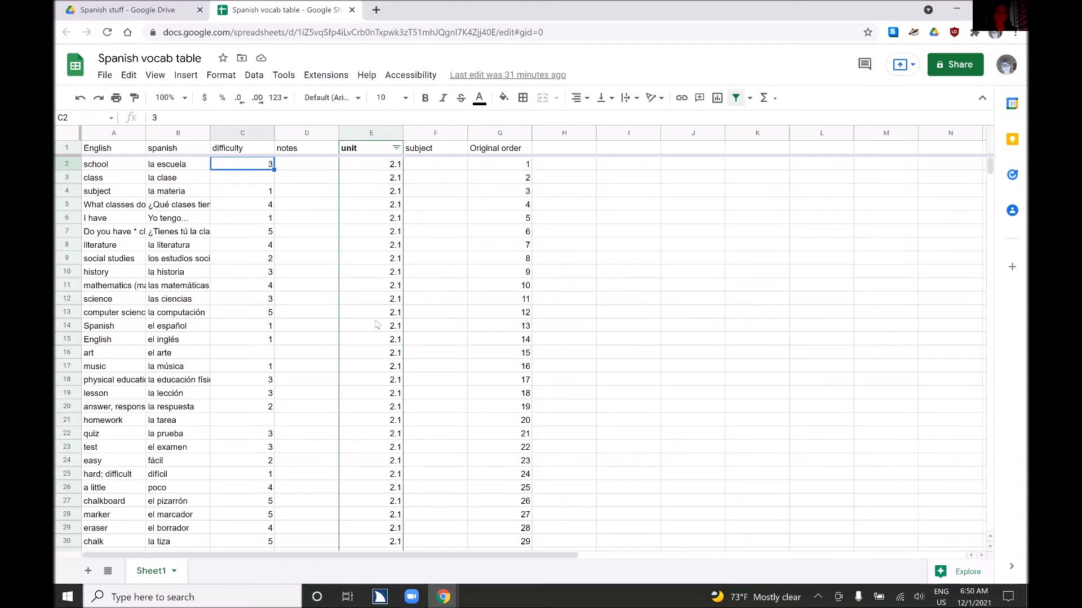
type("1")
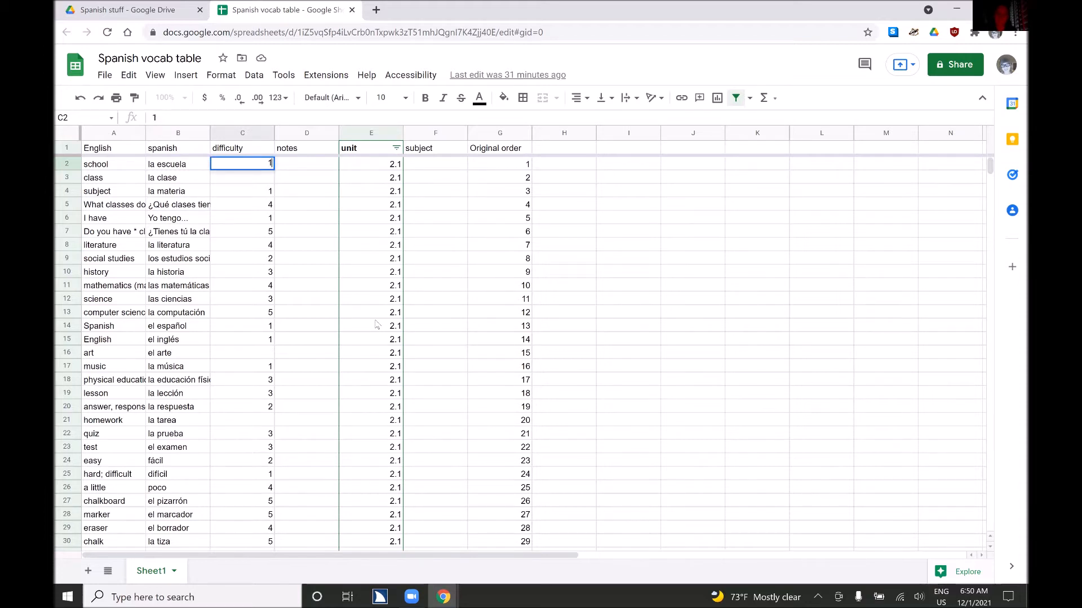
key("Return")
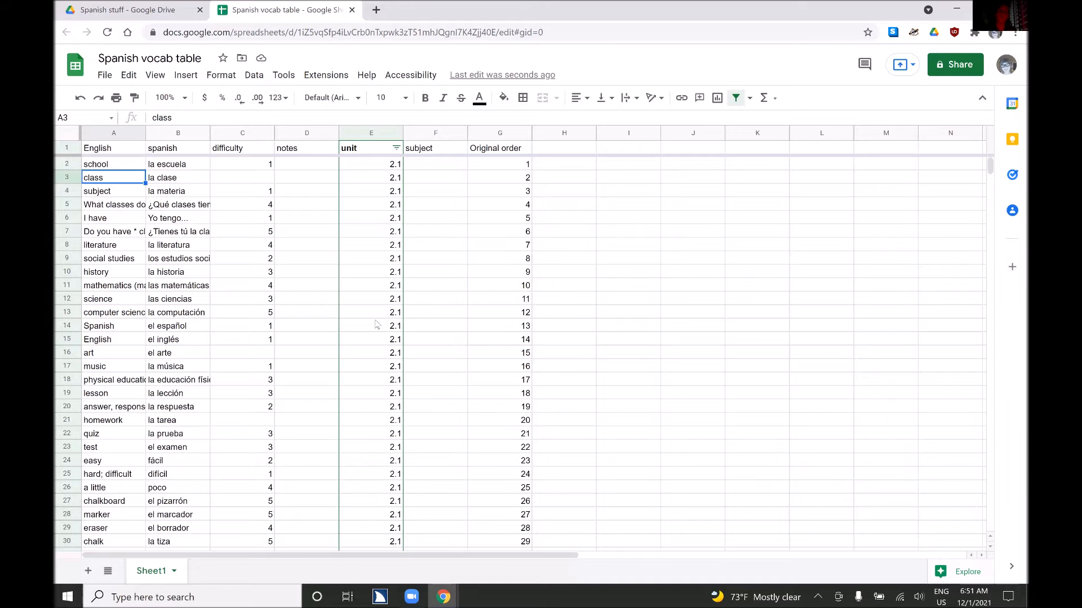
Shuffle the vocabulary rows in range A2:G146 with Randomize range, leaving the header row out of the selection.
key("Up")
key("Up")
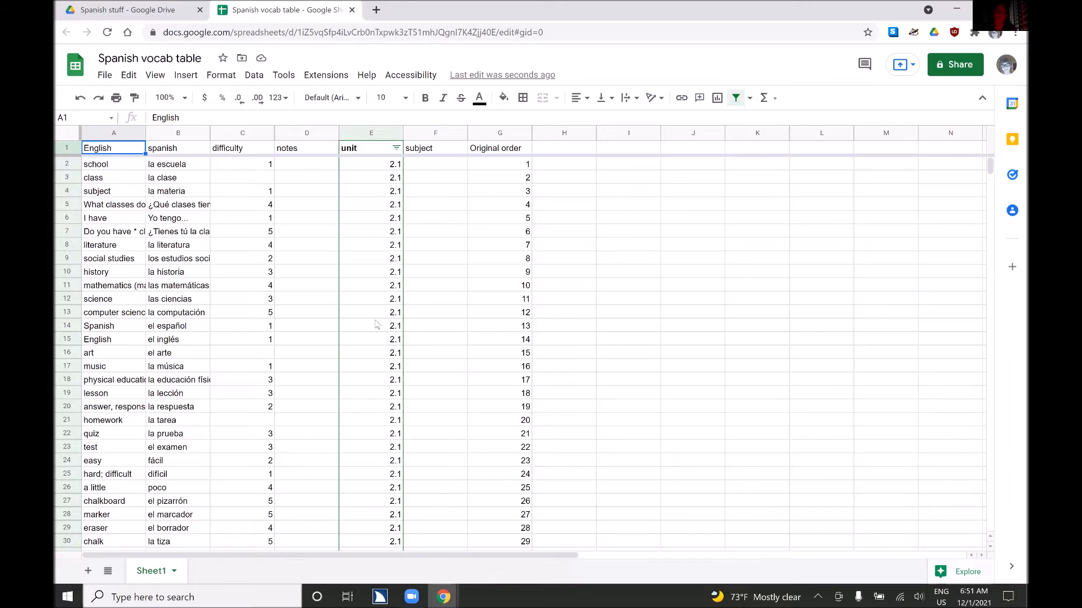
key("Down")
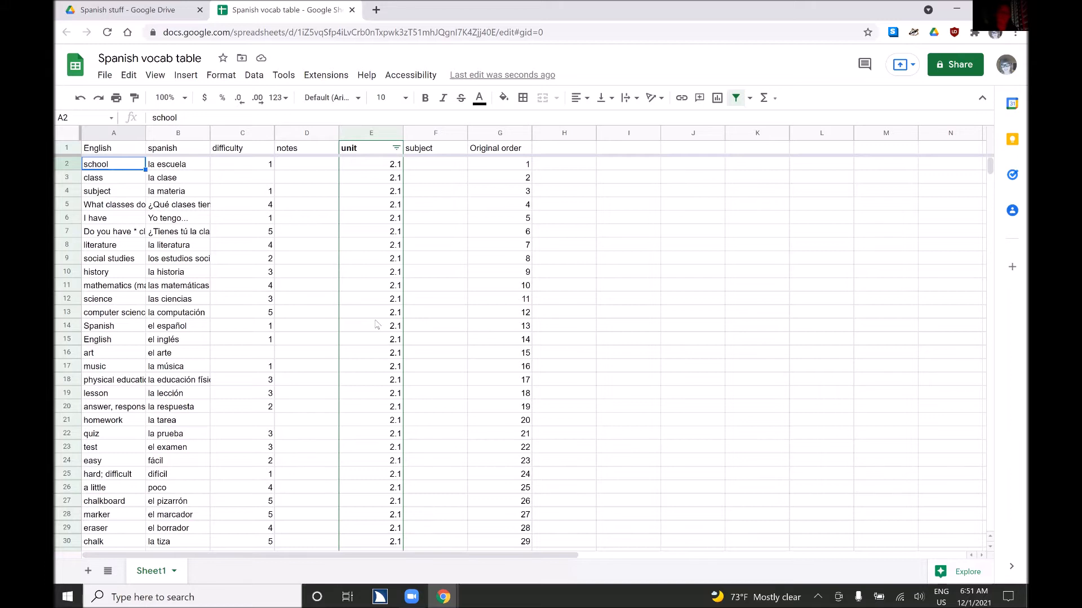
key("shift+Right")
key("shift+Right")
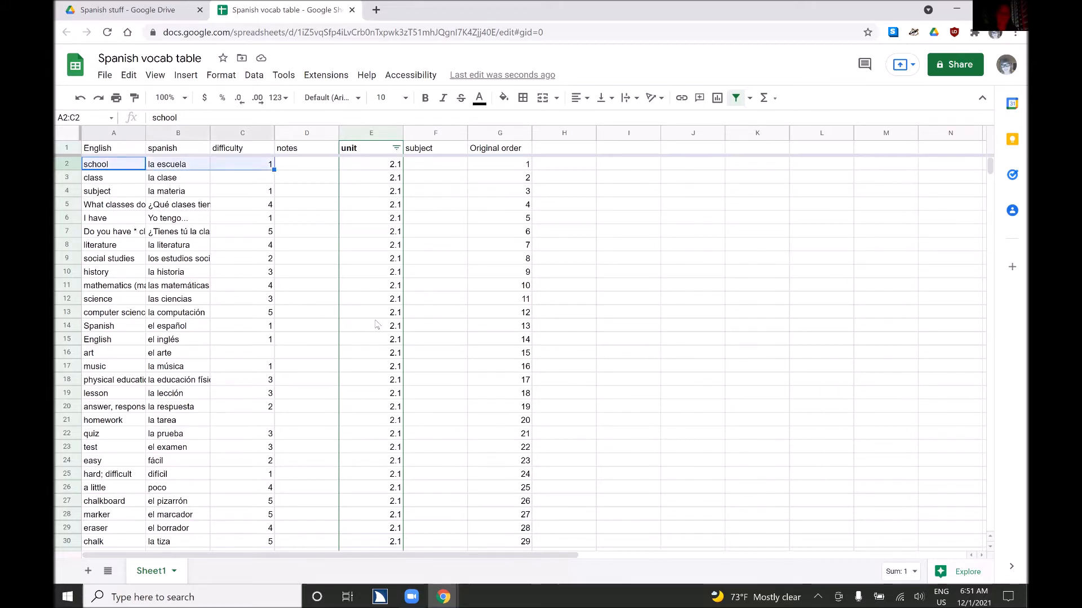
key("shift+Right")
key("shift+Right")
key("shift+Right")
key("shift+Right")
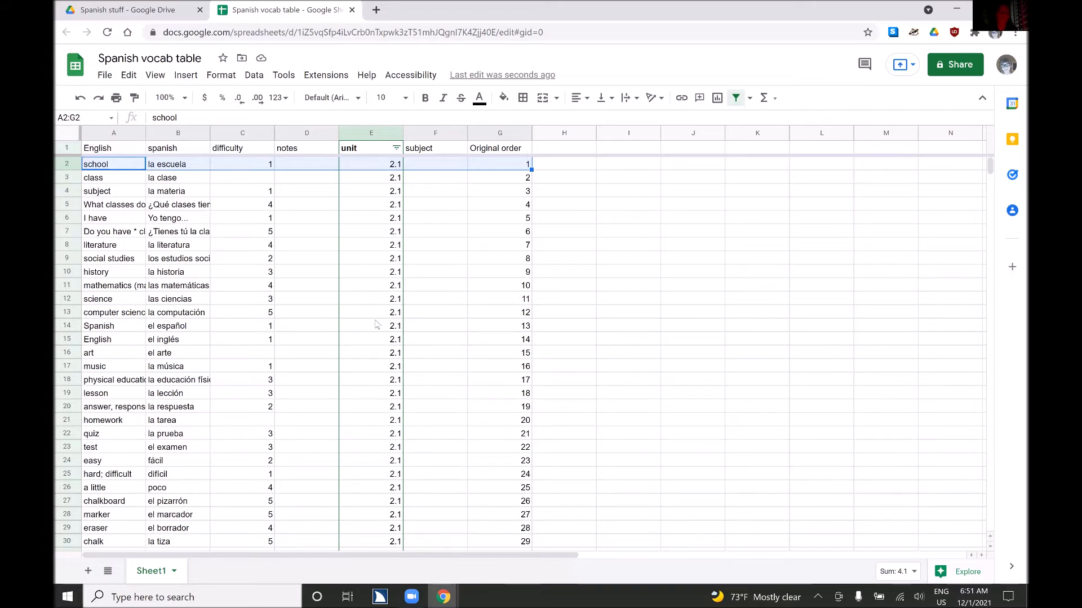
key("ctrl+shift+Down")
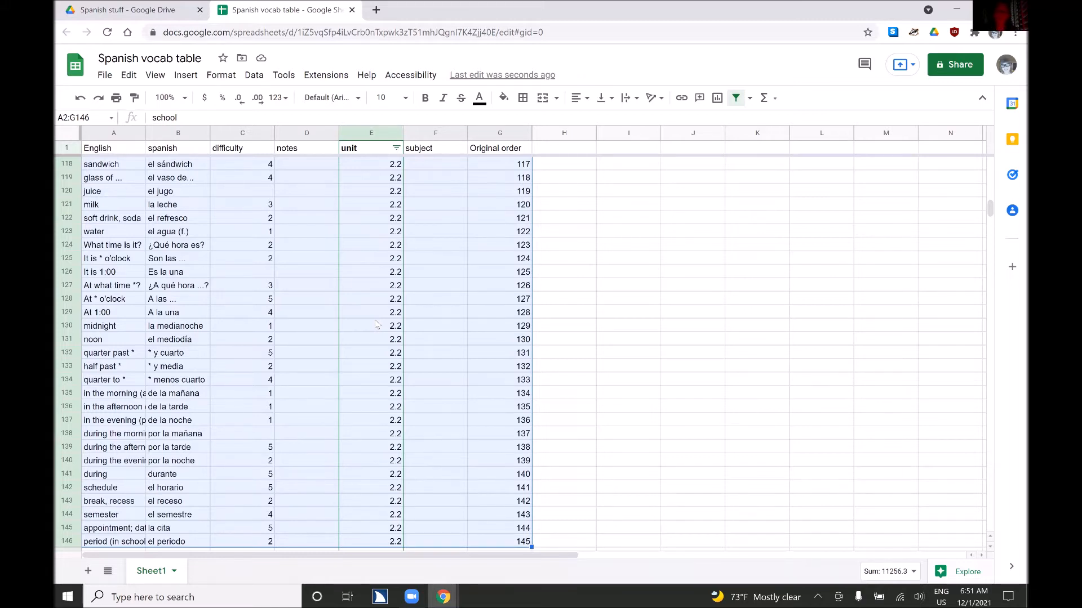
key("alt+h")
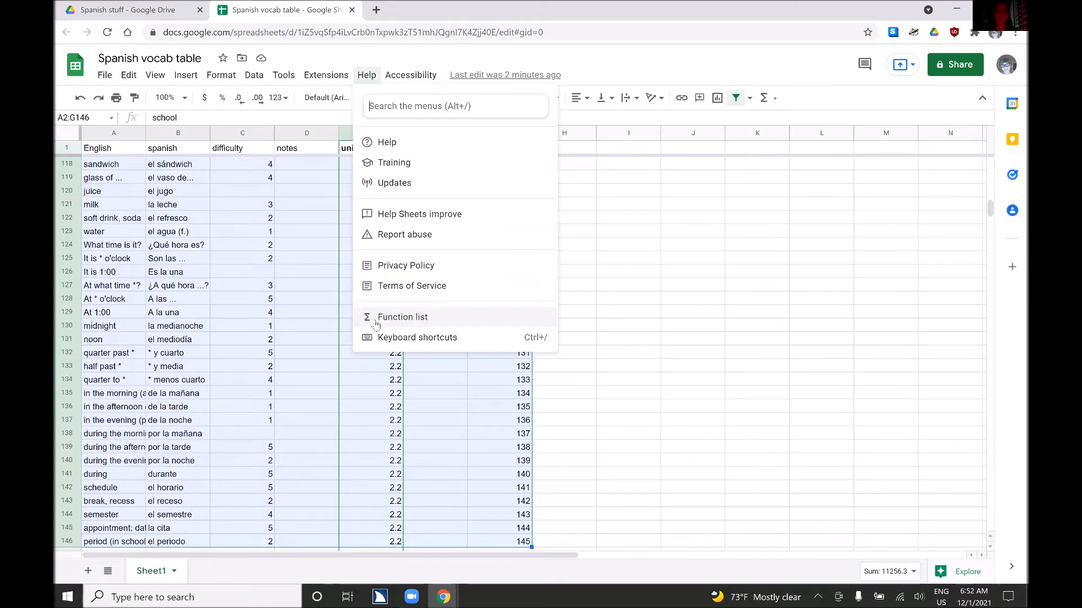
type("rand")
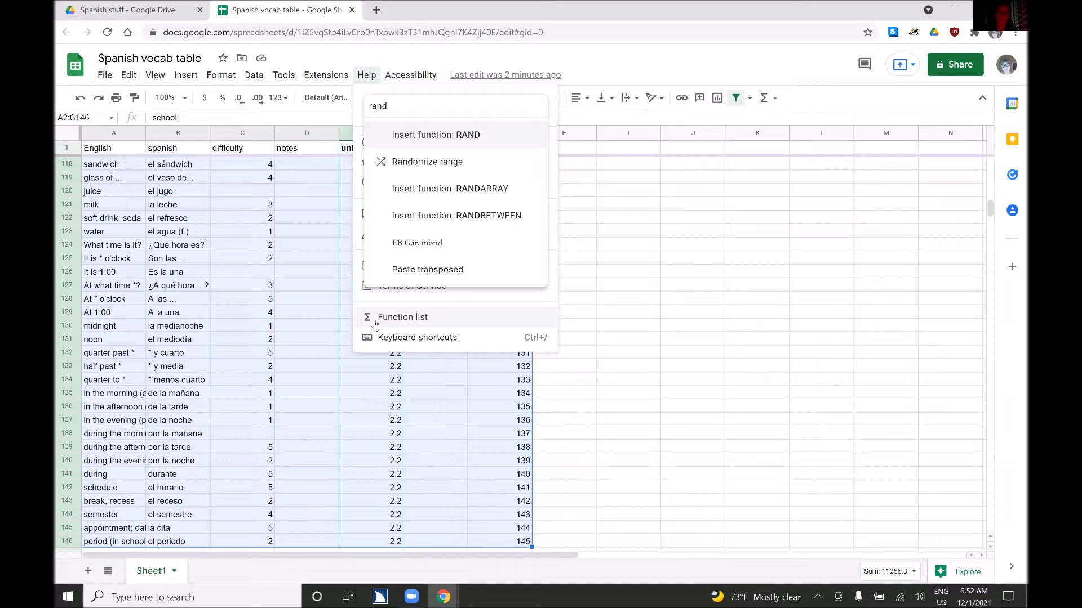
key("Down")
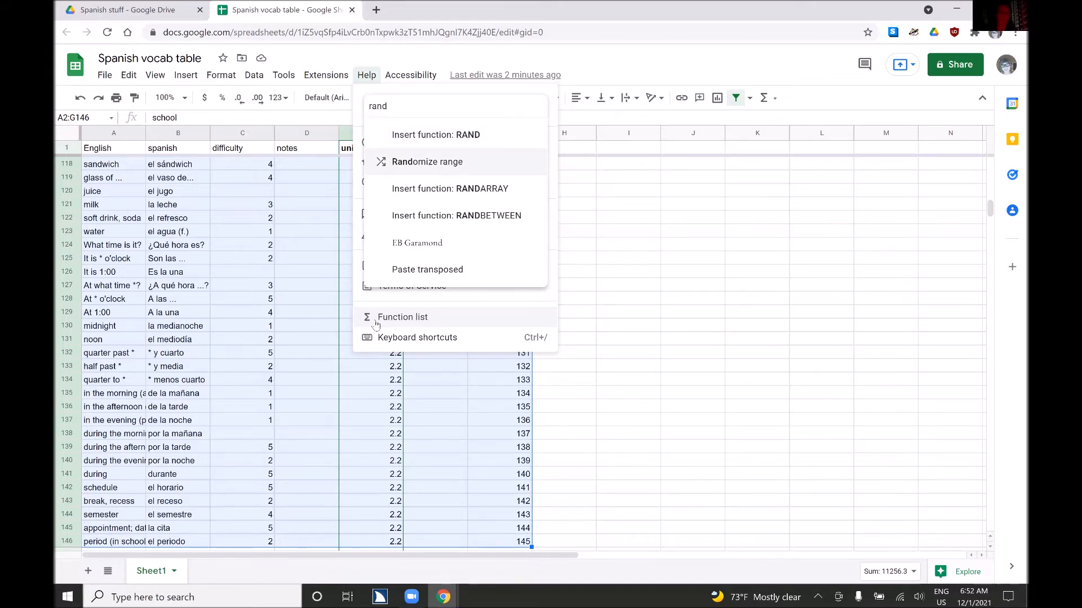
key("Return")
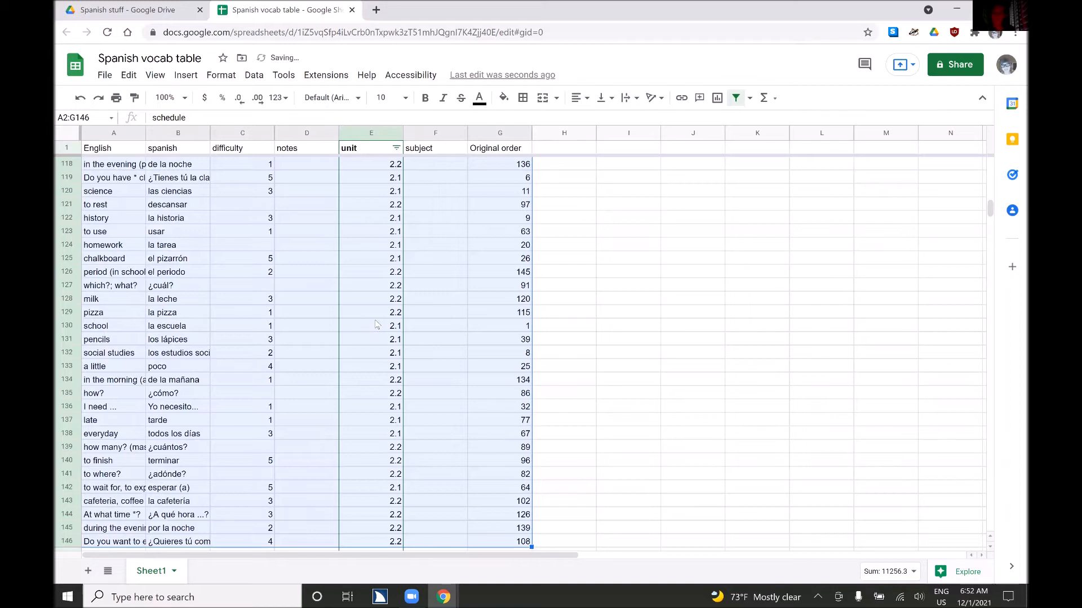
Review the first shuffled word in row 2 with its Spanish translation, and keep its difficulty rating at 5.
key("ctrl+Home")
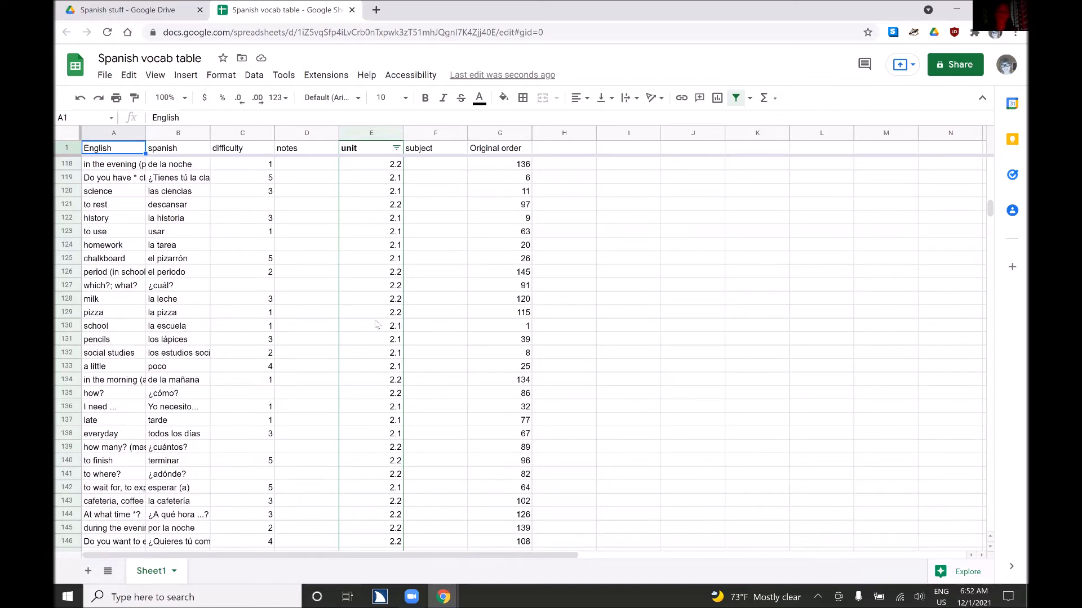
key("Down")
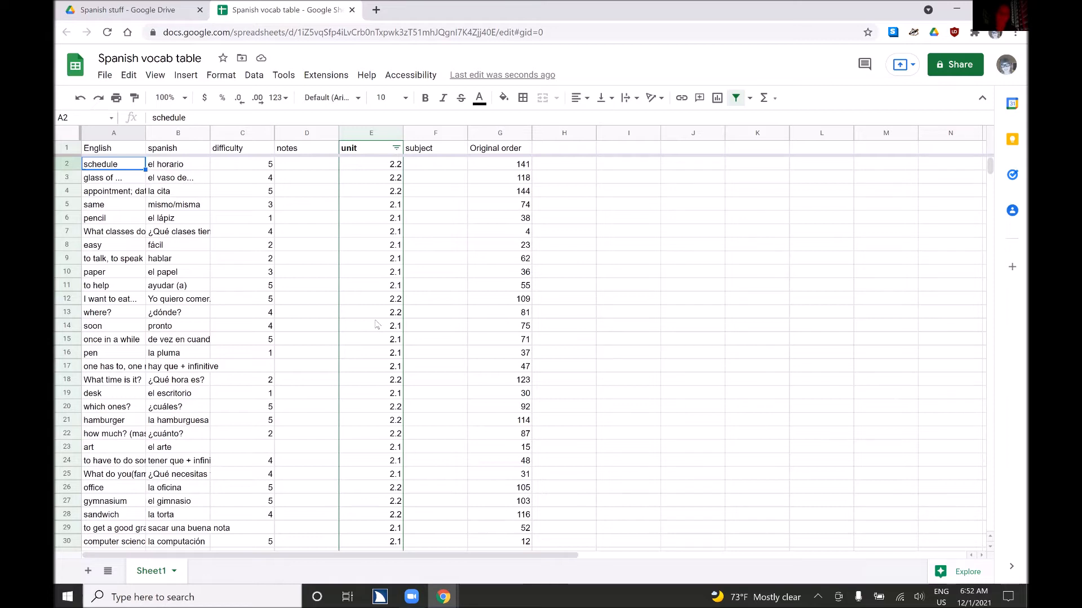
key("Right")
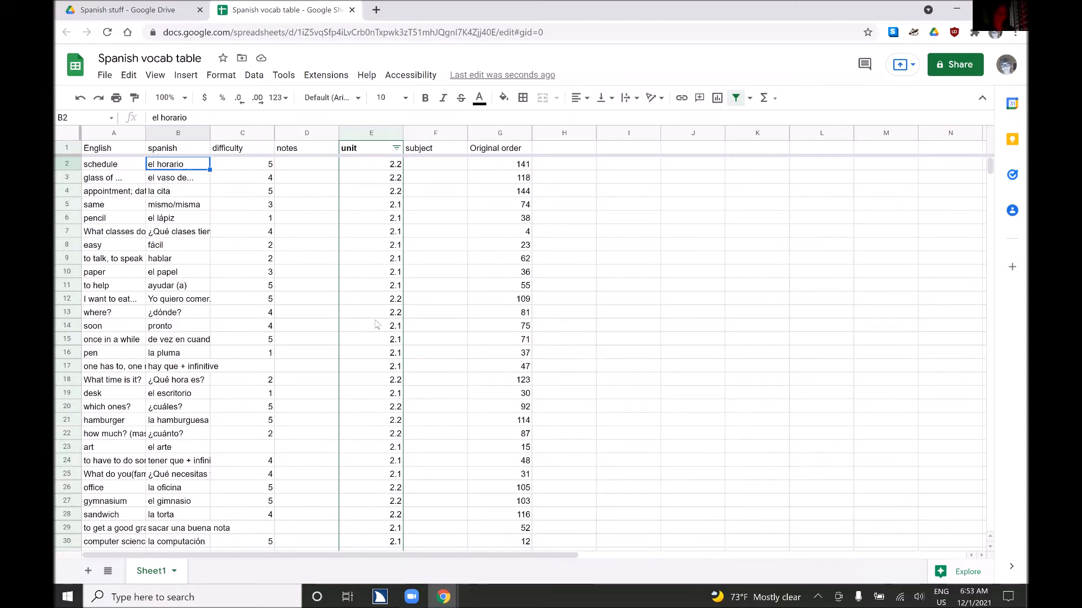
key("Right")
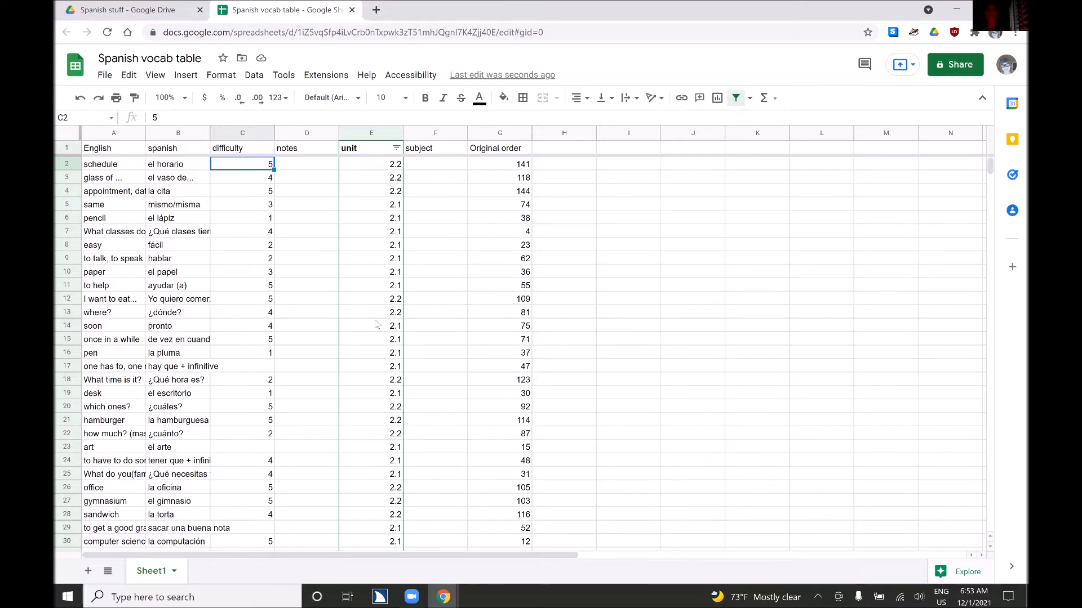
key("Right")
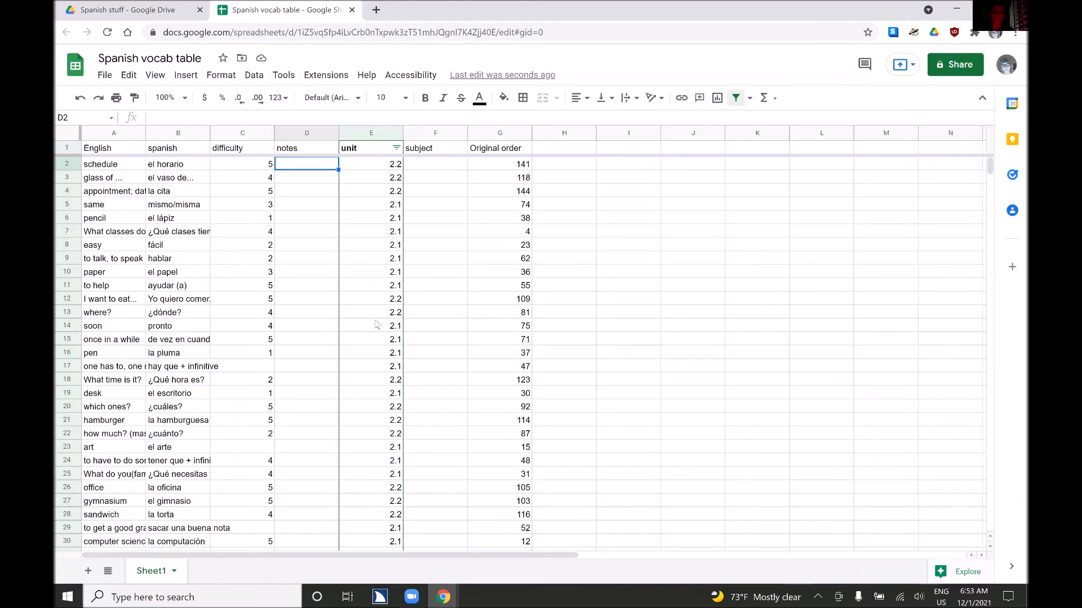
key("Left")
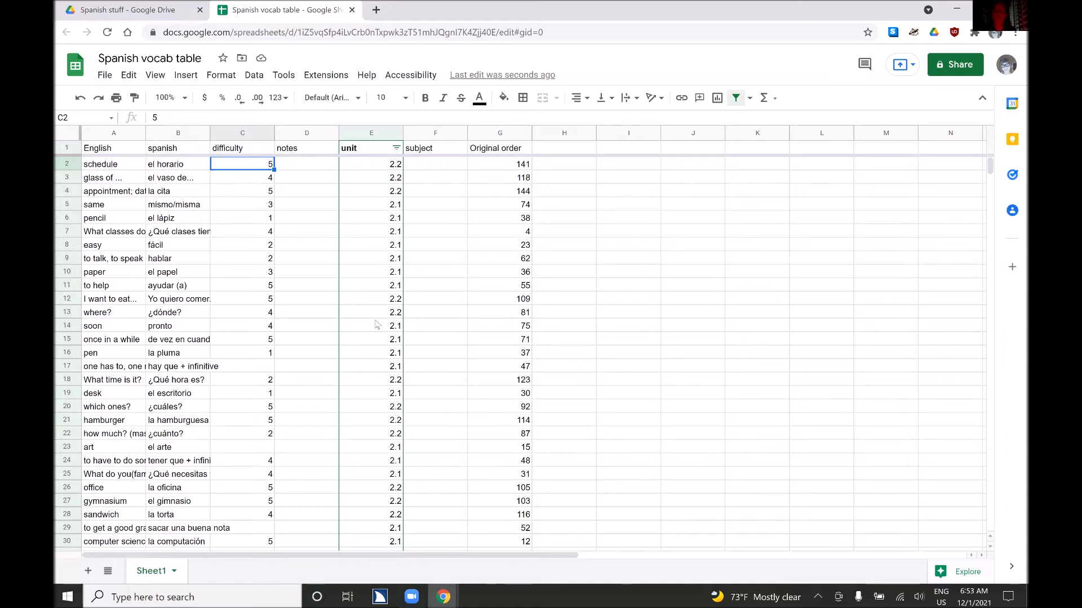
key("Return")
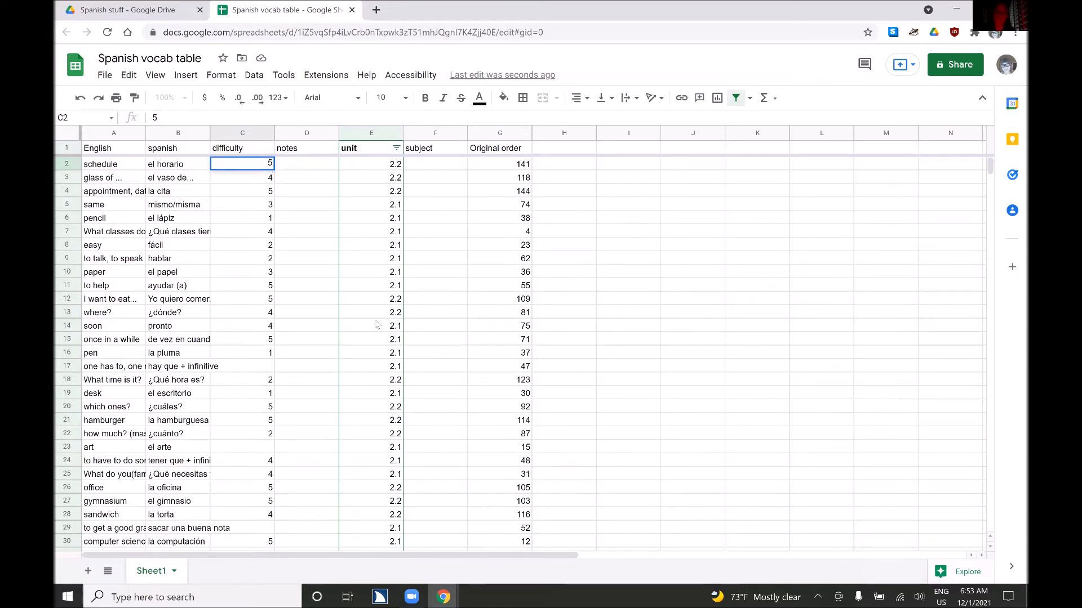
key("Return")
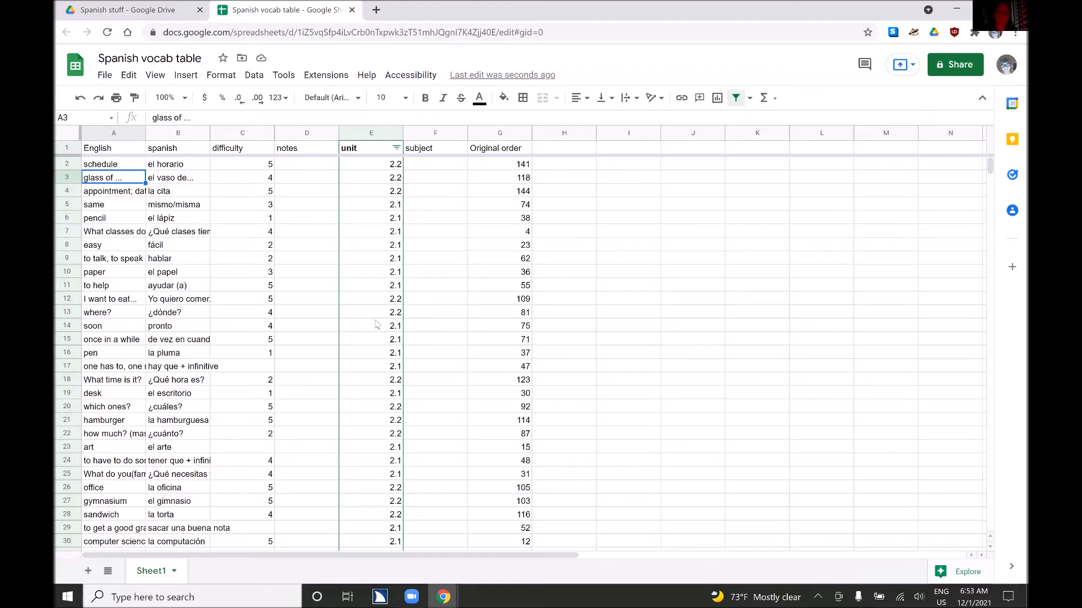
Check the Spanish translation of "glass of ..." in row 3 and set its difficulty rating to 3.
key("Right")
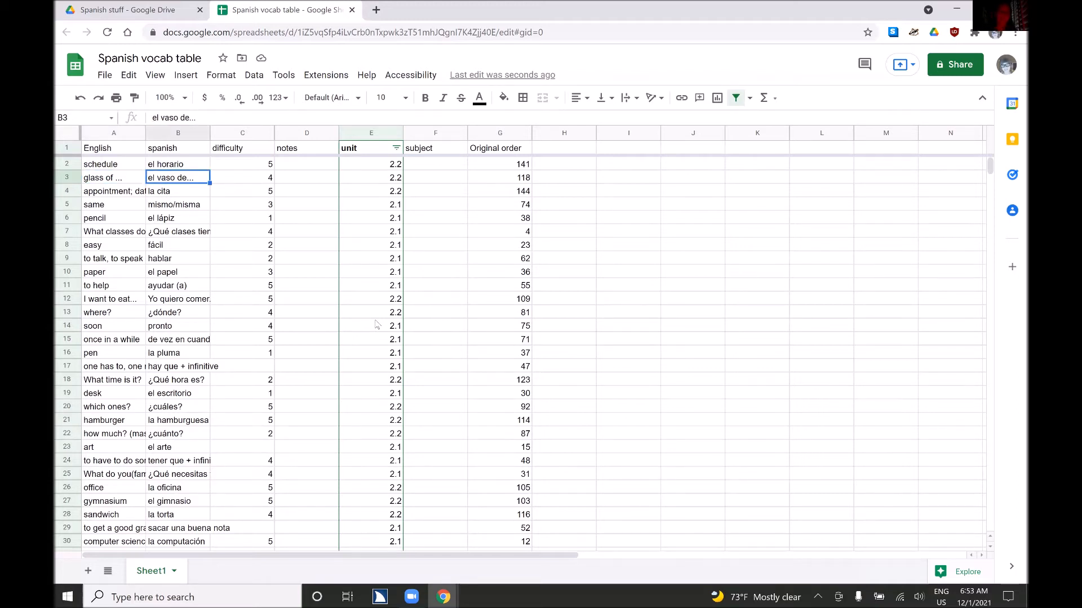
key("Right")
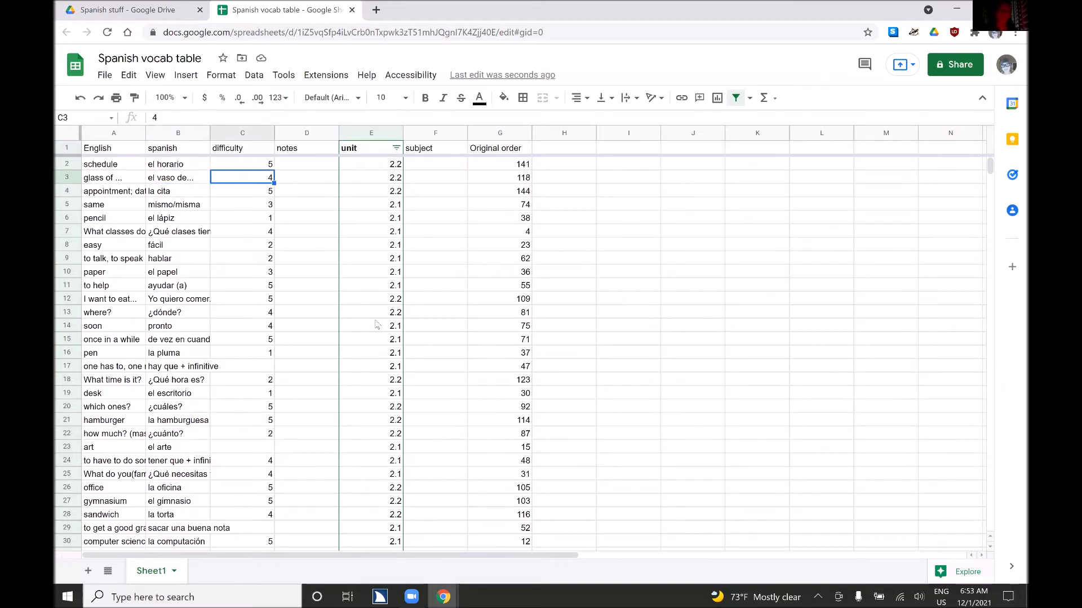
type("3")
key("Return")
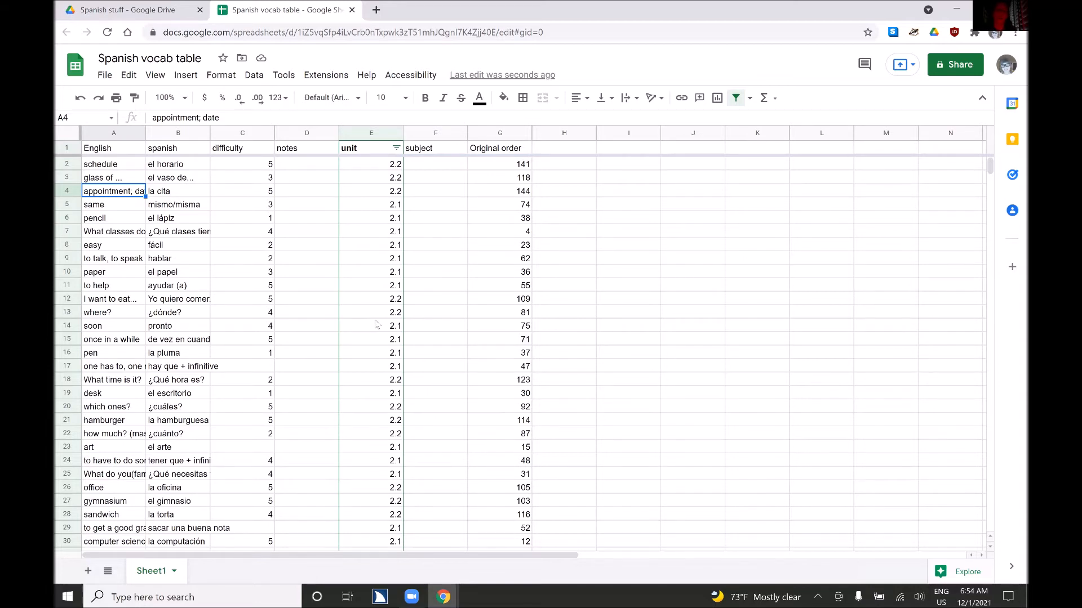
Select the difficulty ratings in C2:C146 and sort the sheet by column C from Z to A.
key("Up")
key("Up")
key("Up")
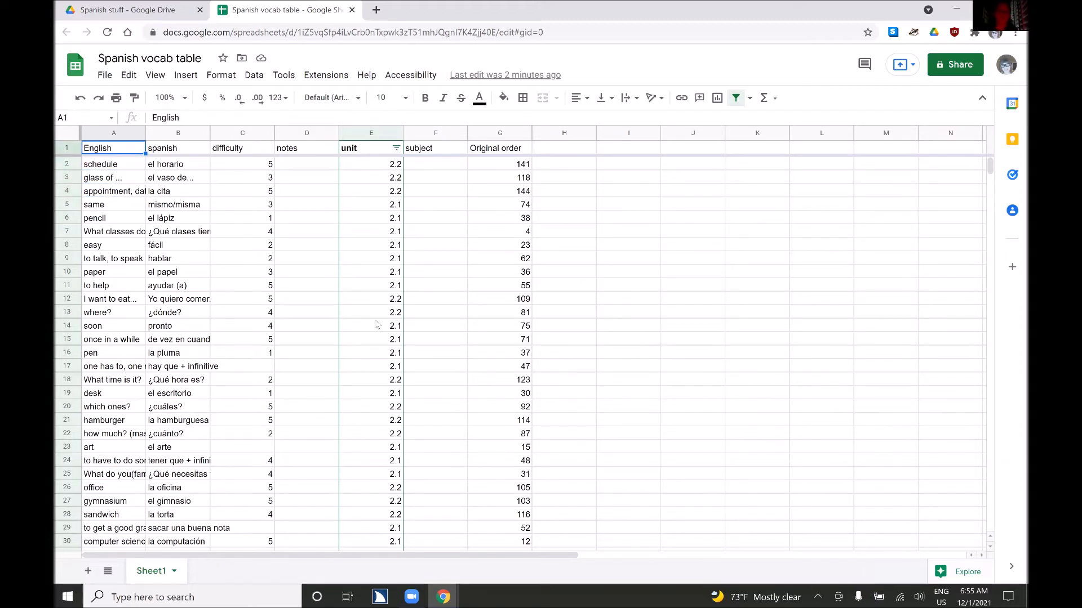
key("Right")
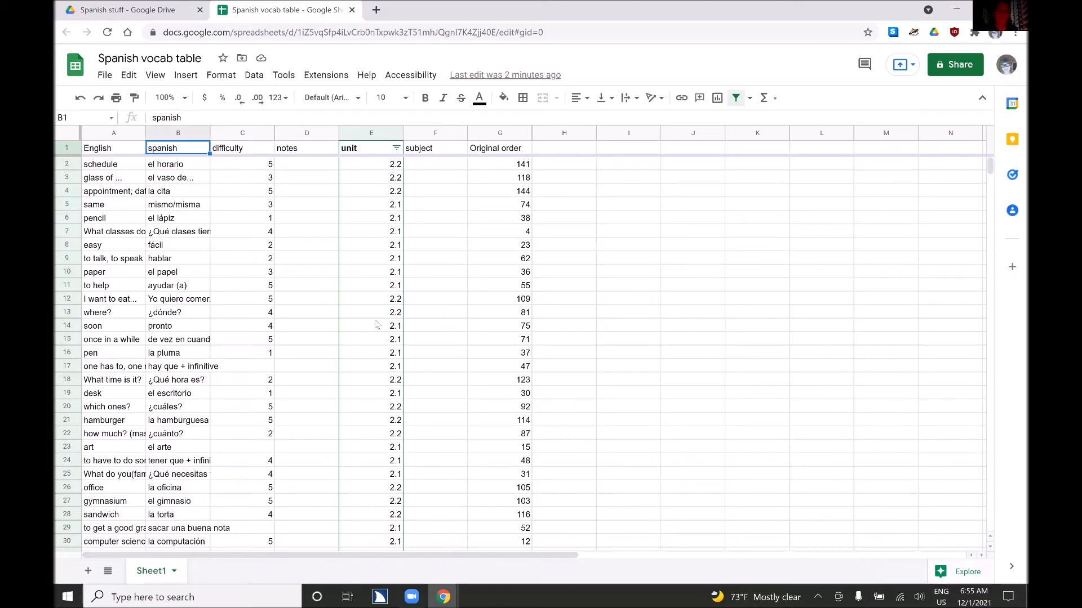
key("Right")
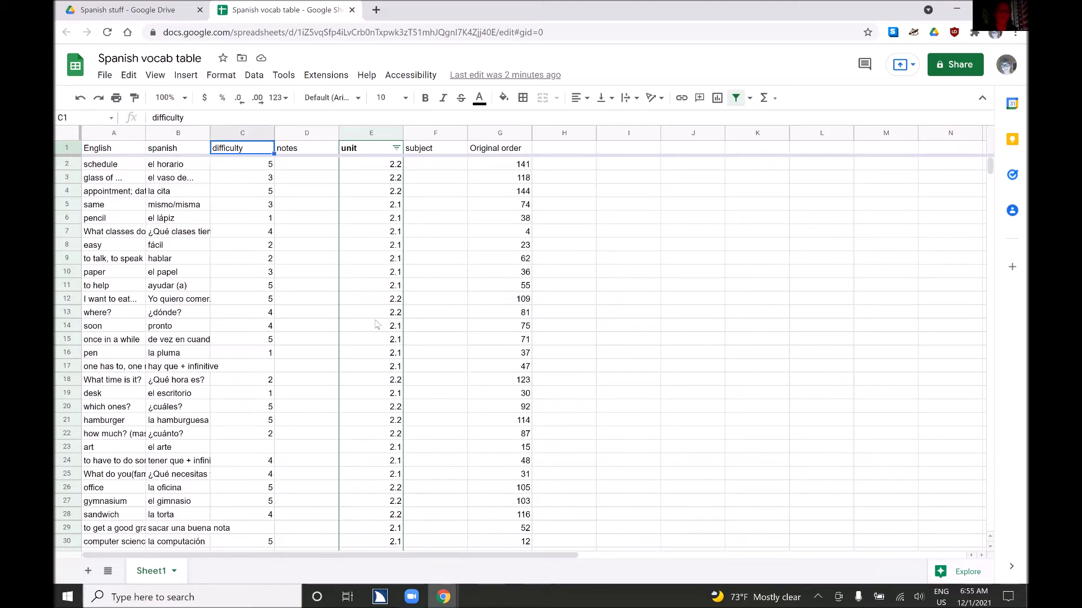
key("Down")
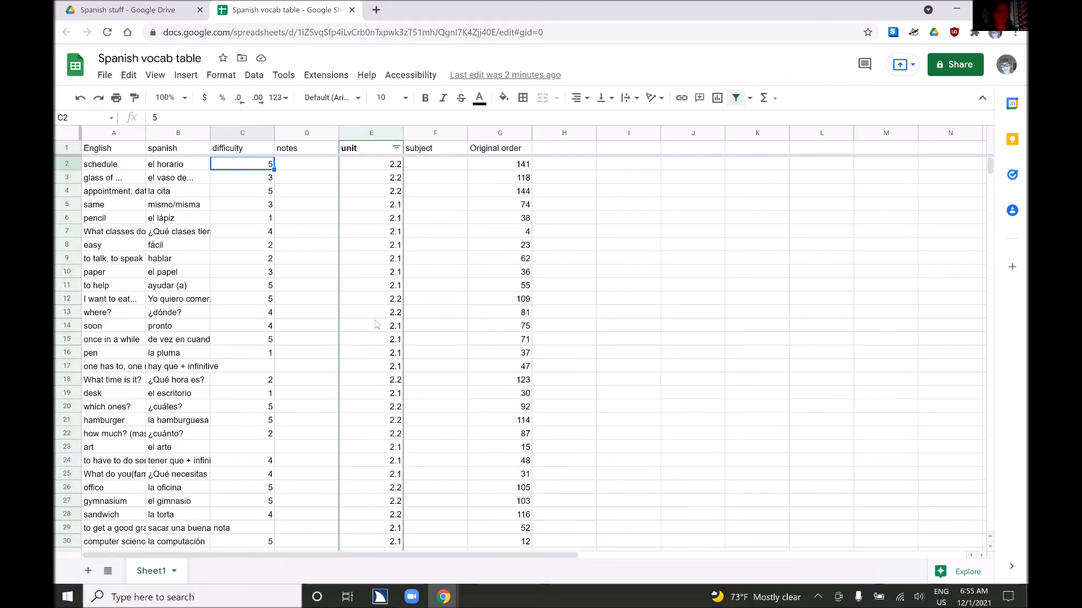
key("ctrl+shift+Down")
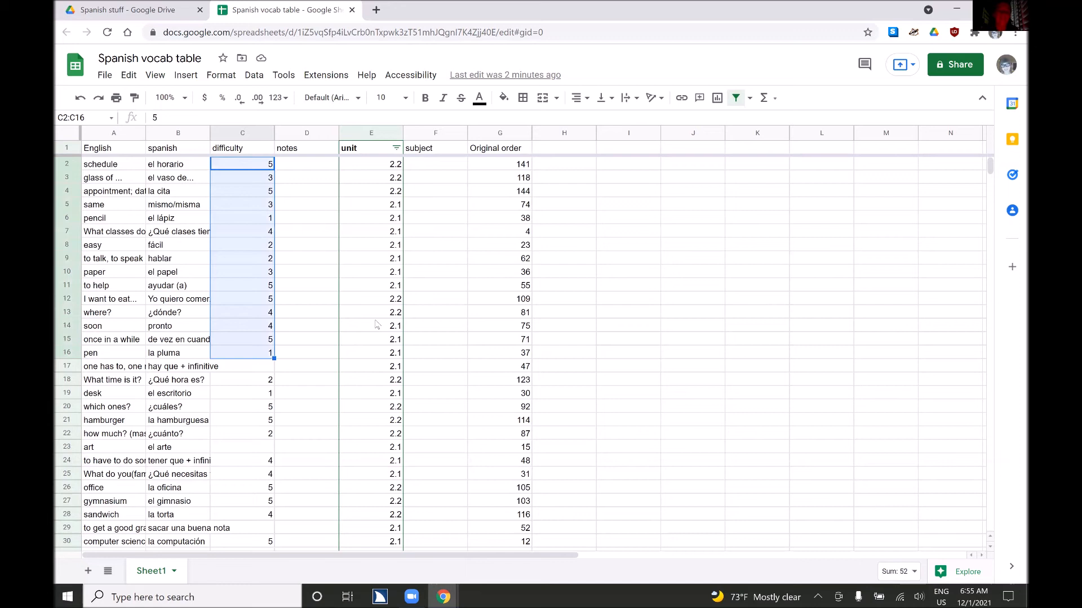
key("ctrl+shift+Down")
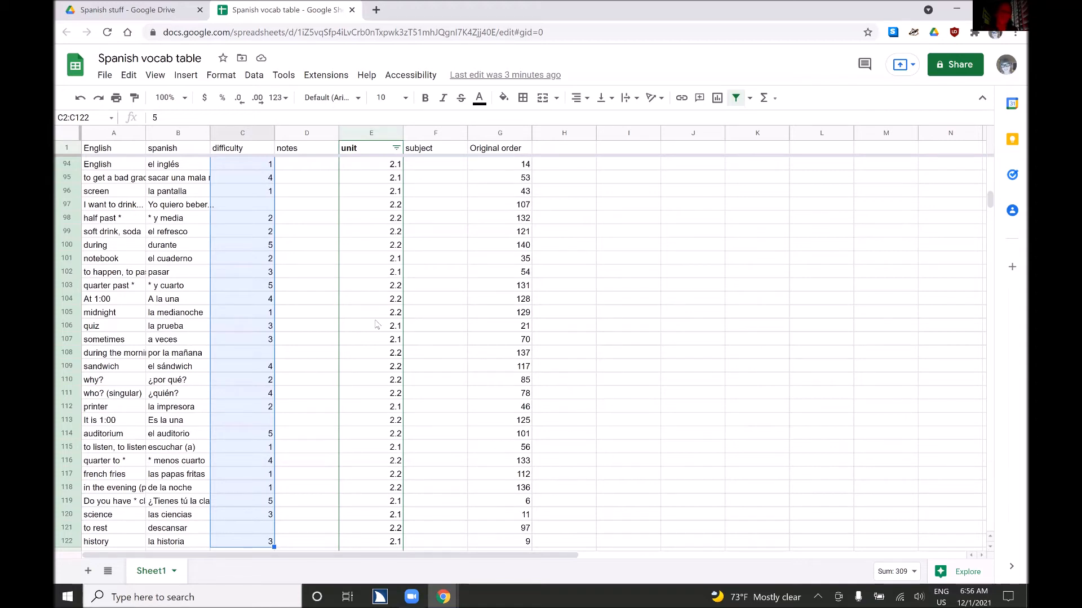
key("shift+Down")
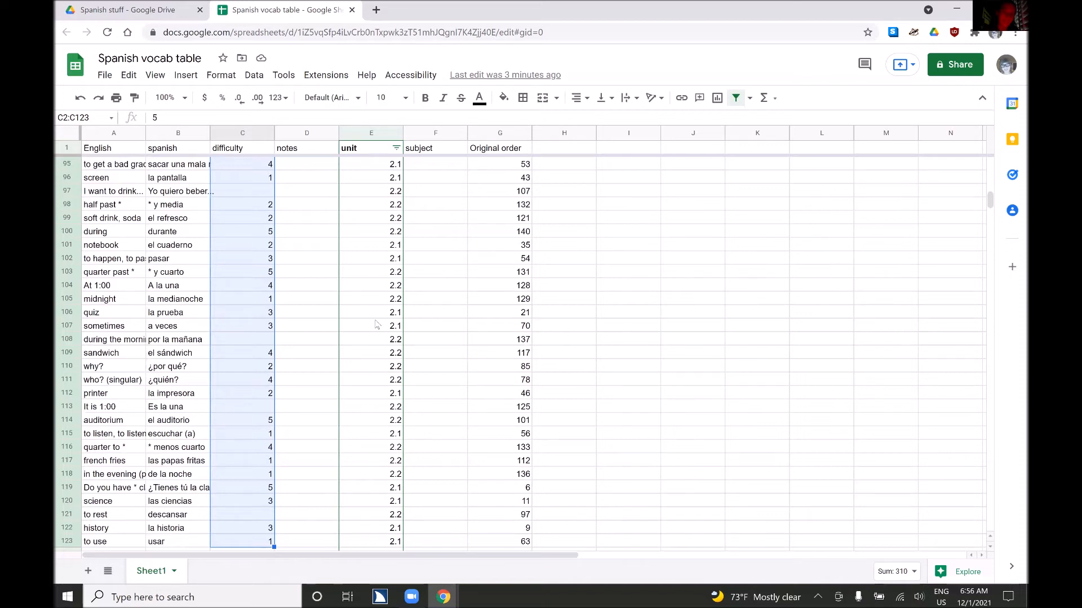
key("shift+Down")
key("shift+Down")
key("ctrl+shift+Down")
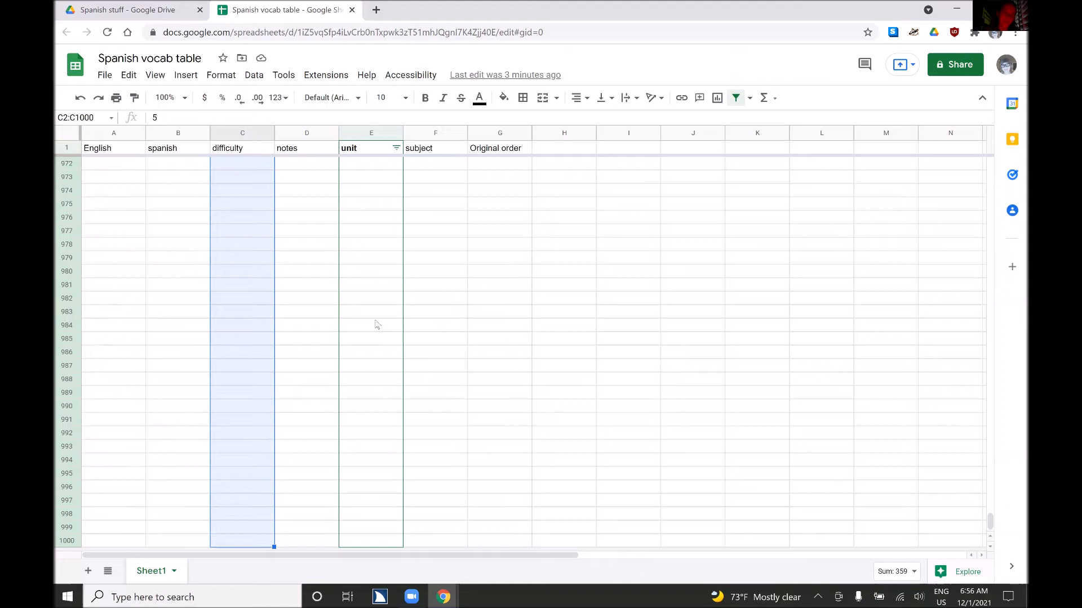
scroll(375, 325, "down", 1)
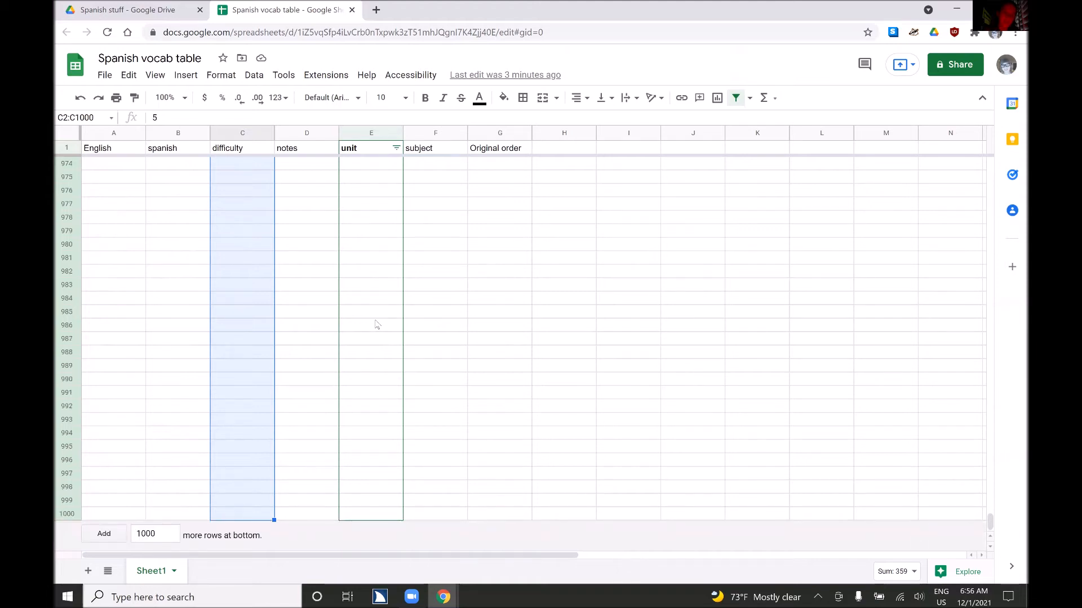
key("ctrl+shift+Up")
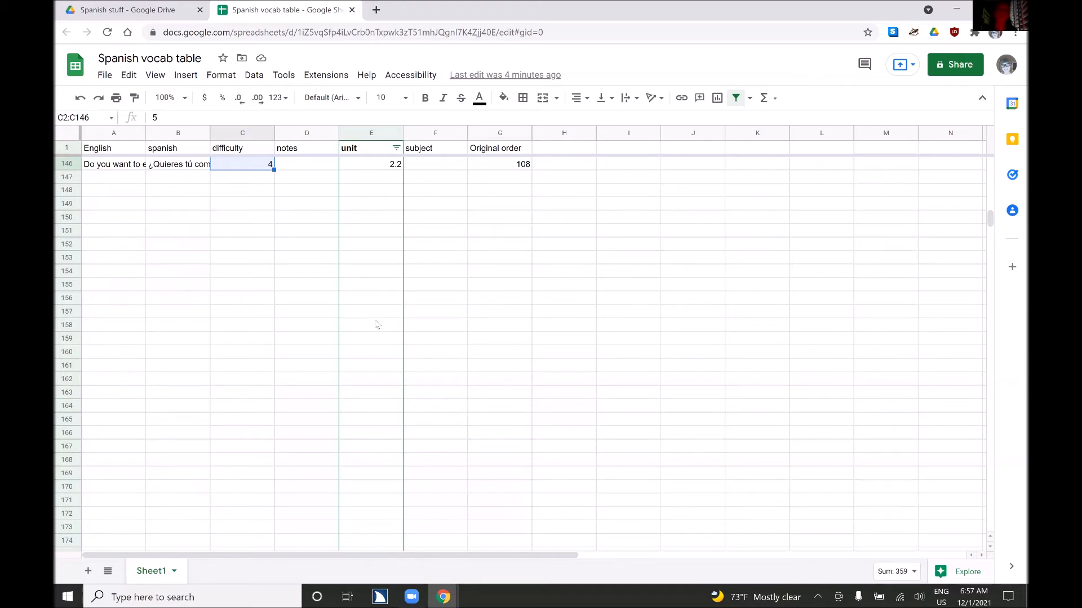
key("alt+d")
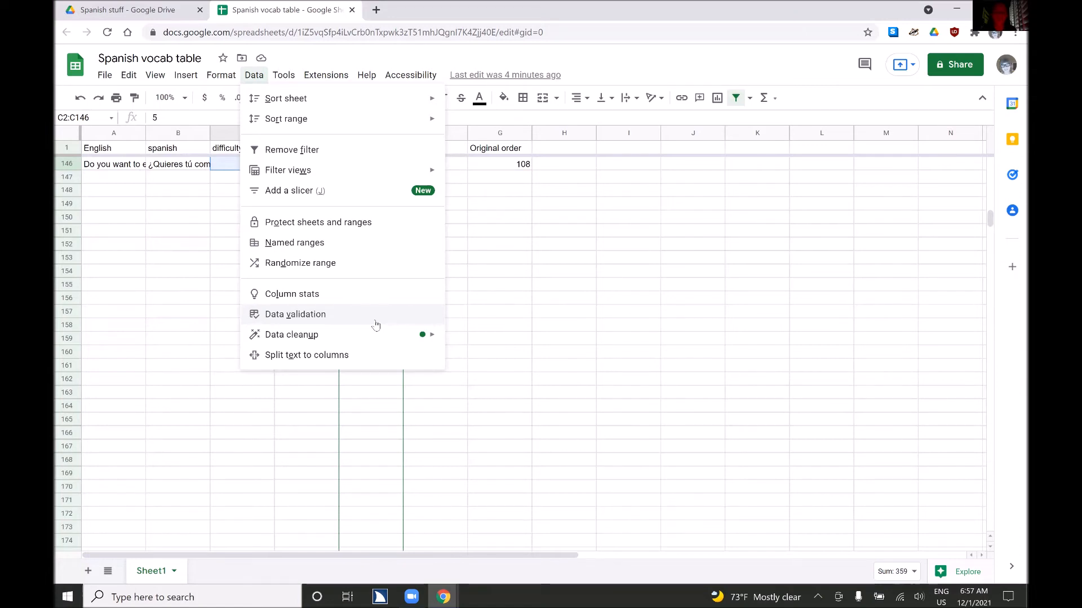
key("Down")
key("Down")
key("Down")
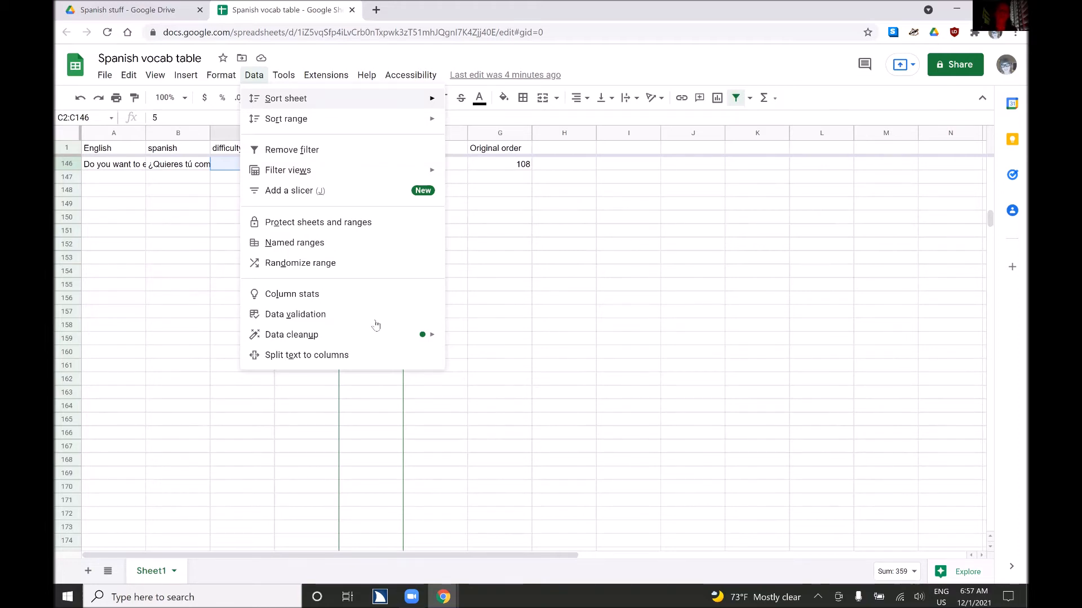
key("Right")
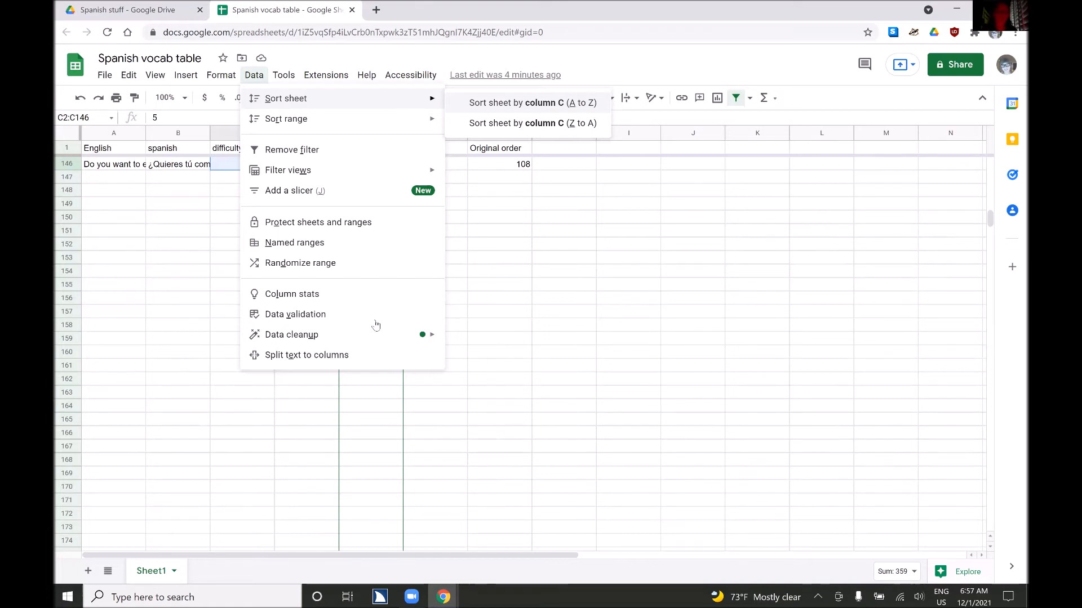
key("Down")
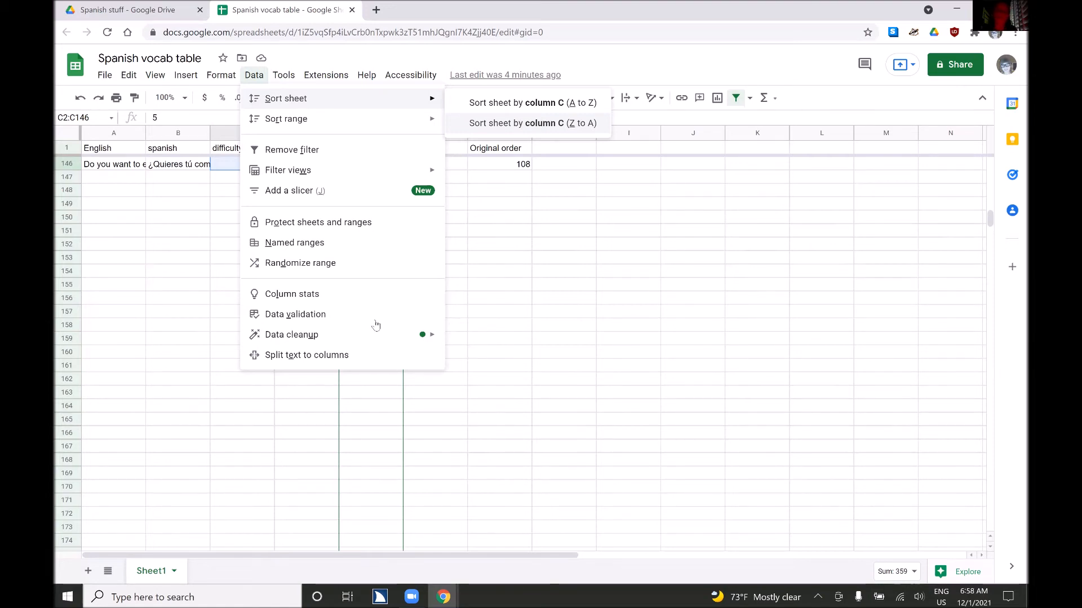
key("Up")
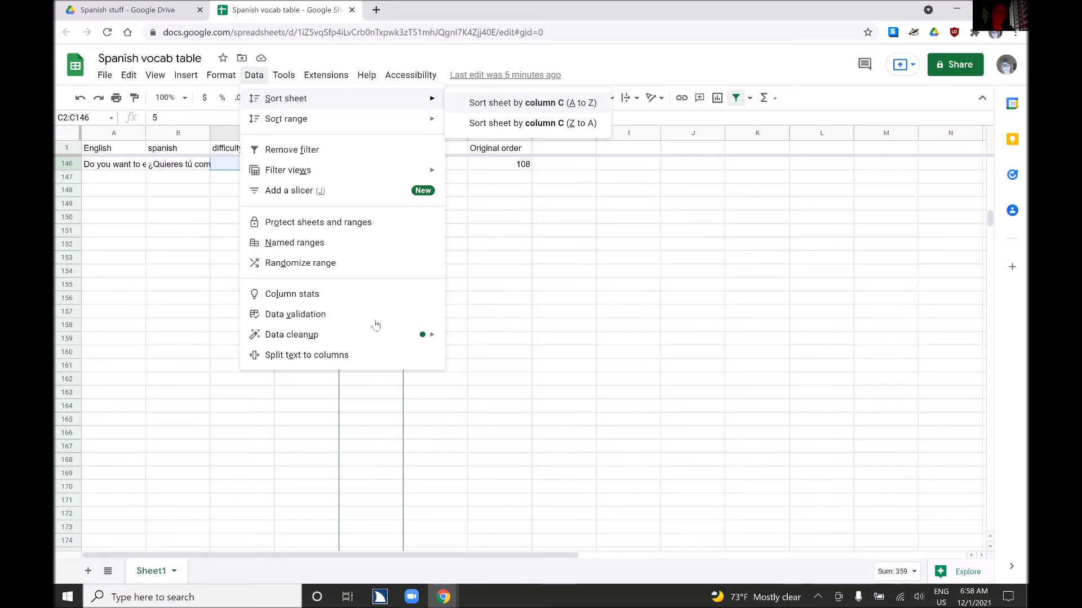
key("Down")
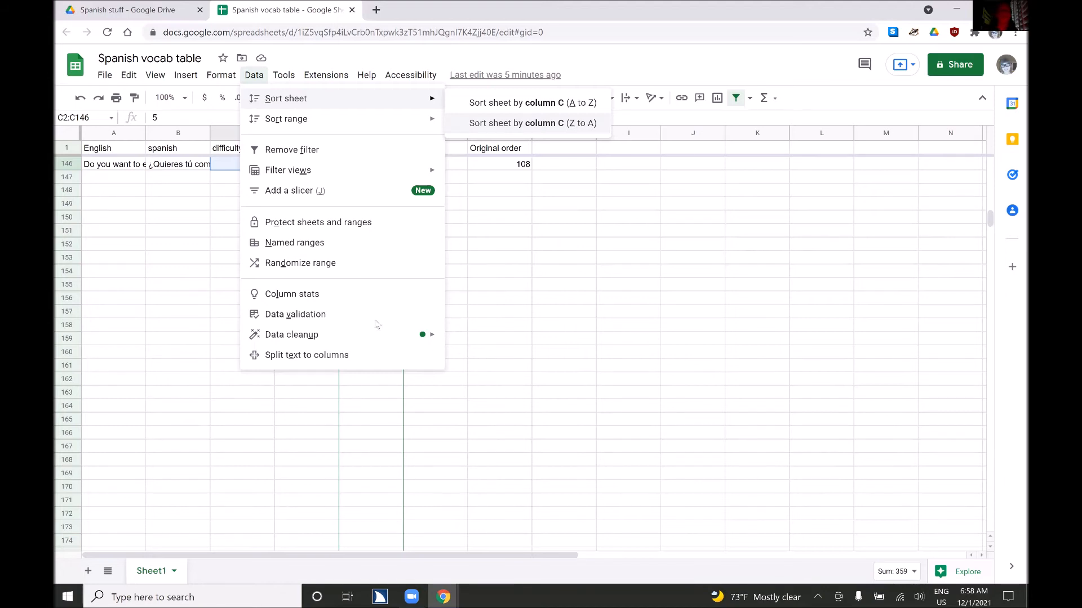
key("Return")
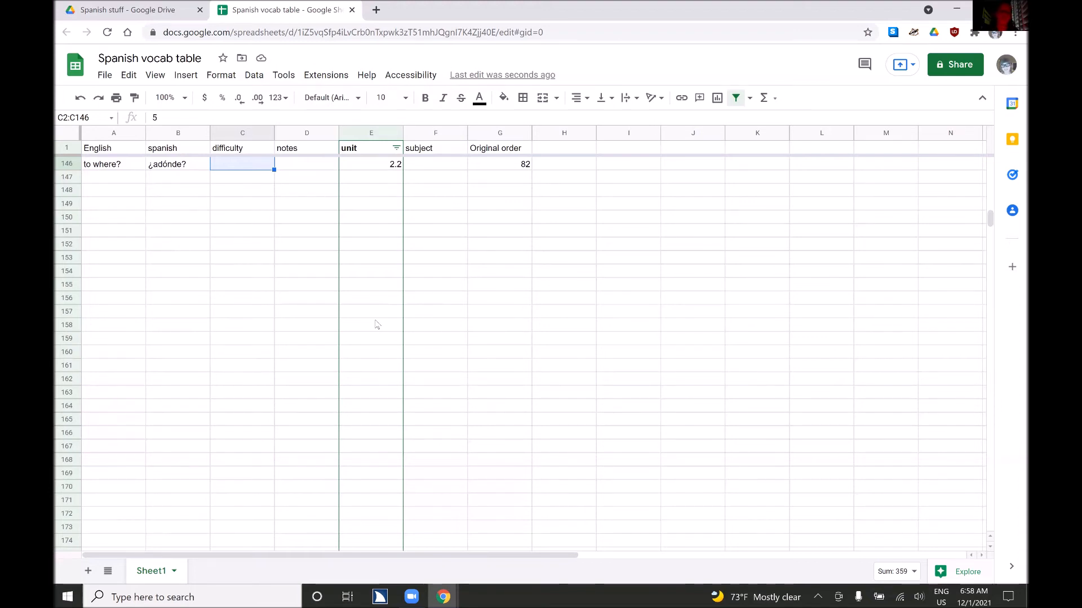
Find the sort commands with the command search for "sort" and reapply the Z to A sheet sort by column C.
key("alt+slash")
type("shor")
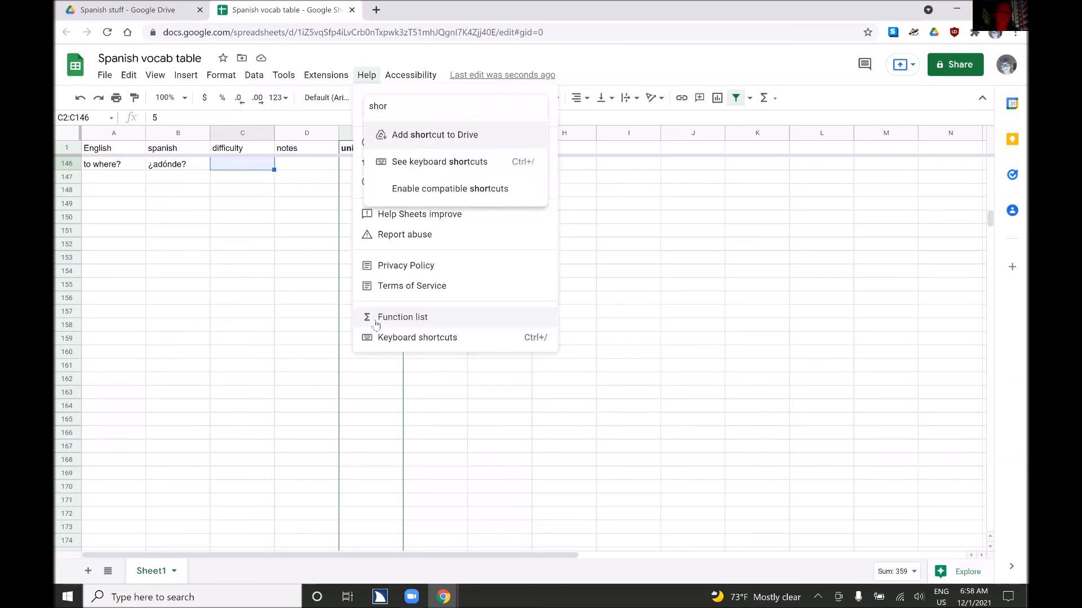
key("BackSpace")
key("BackSpace")
key("BackSpace")
key("BackSpace")
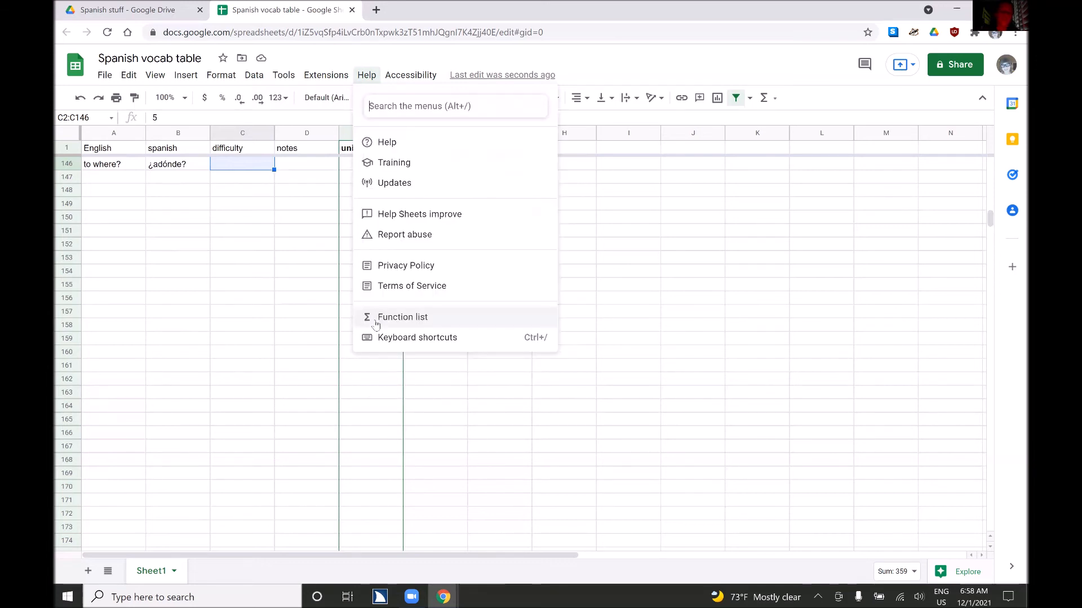
type("sort")
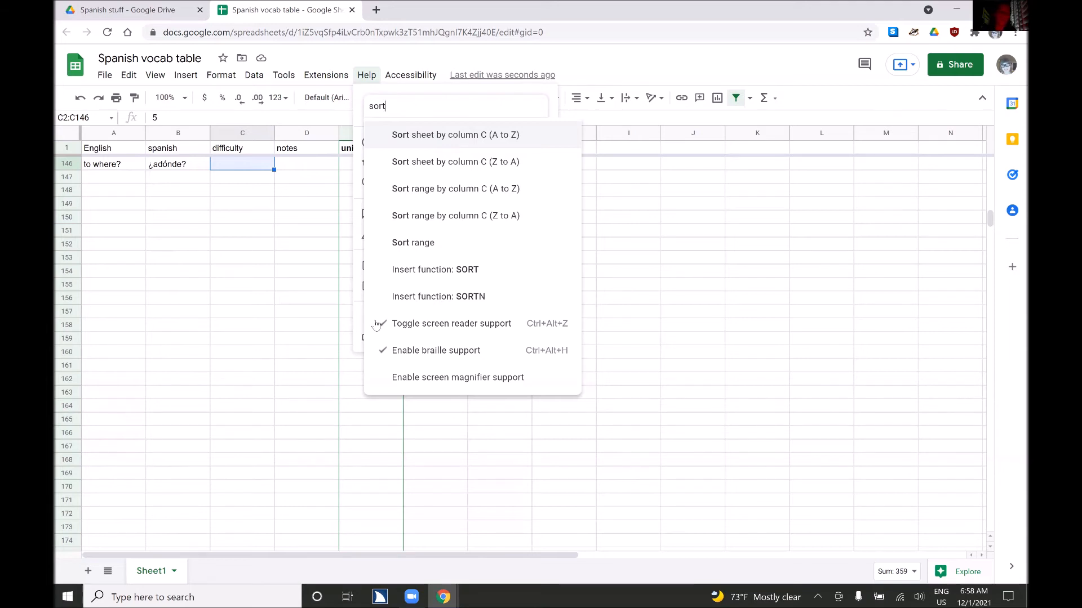
key("Down")
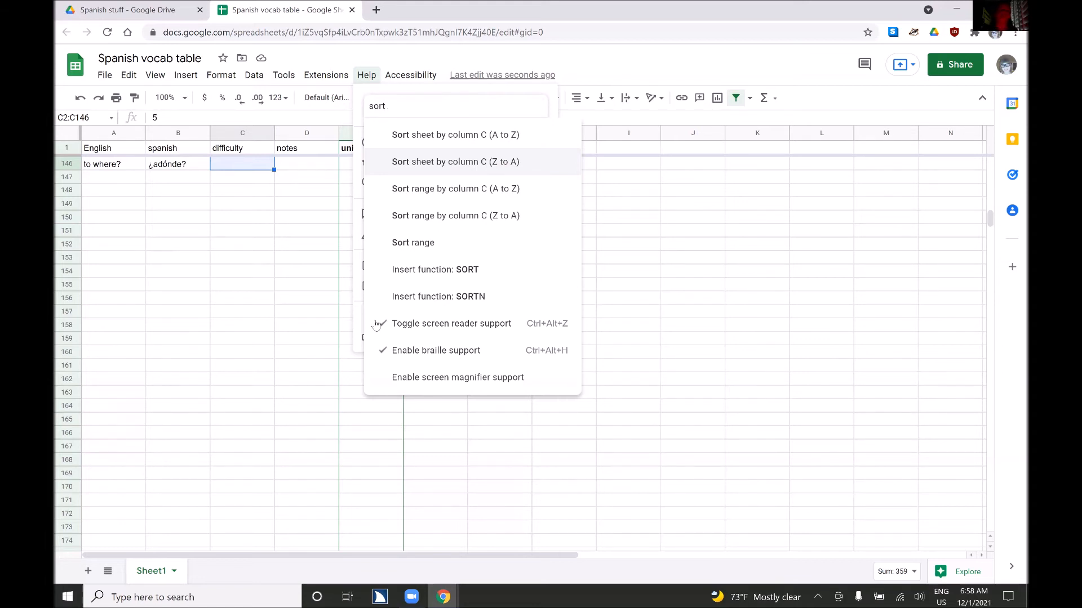
key("Return")
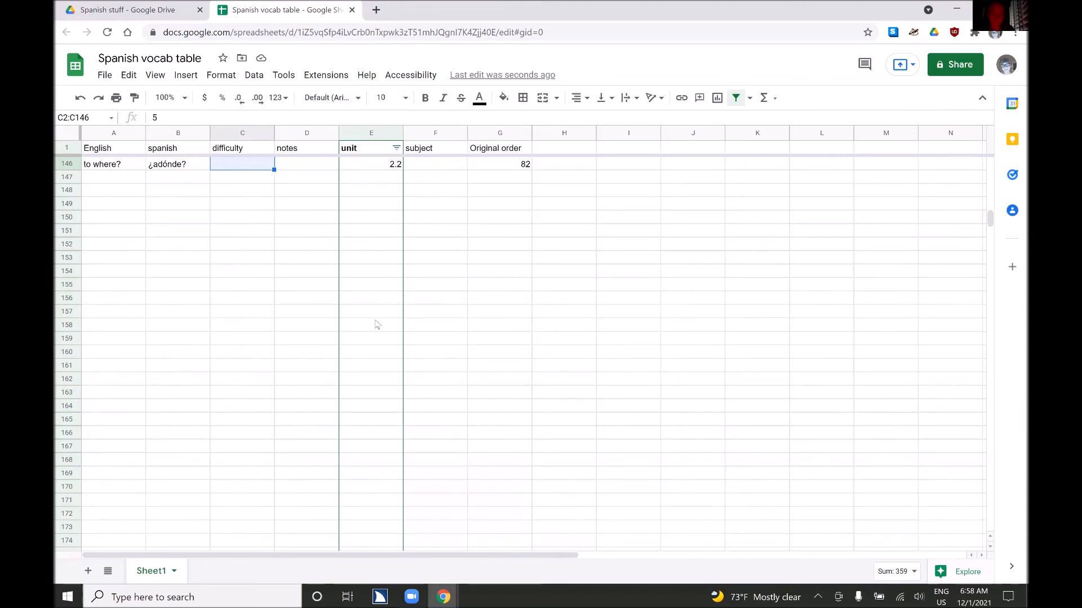
Look through the sorted difficulty column from row 2 down to the last rated word in row 122.
key("Up")
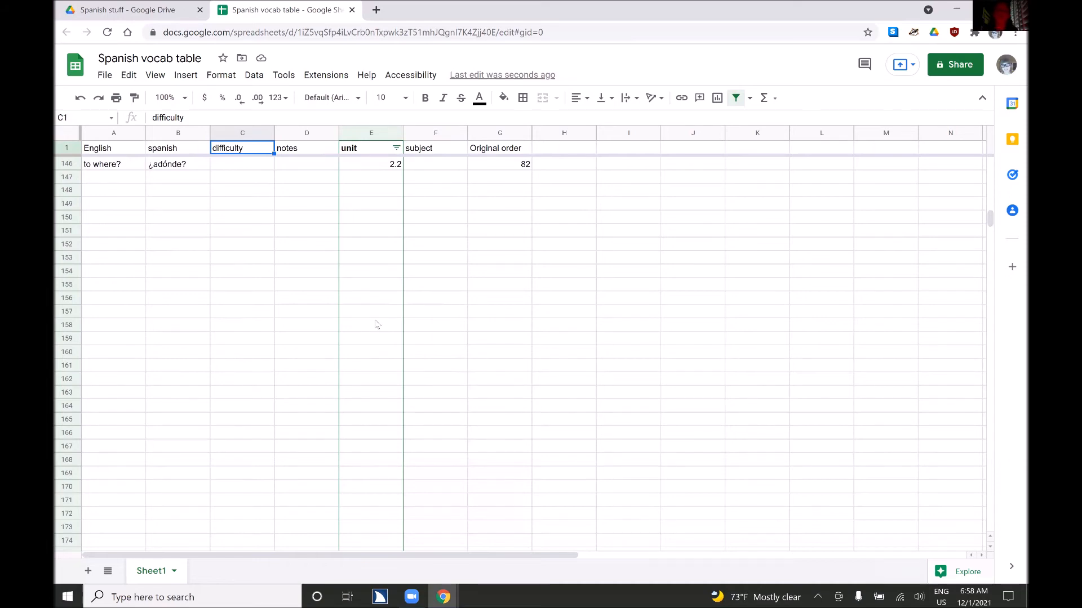
key("Down")
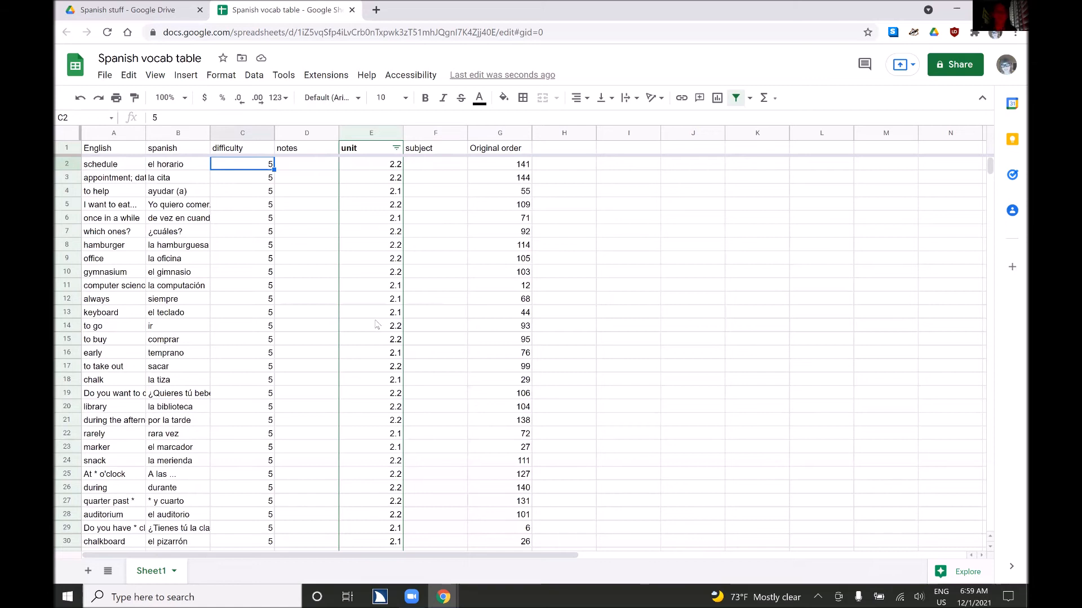
key("Down")
key("Down")
key("Down")
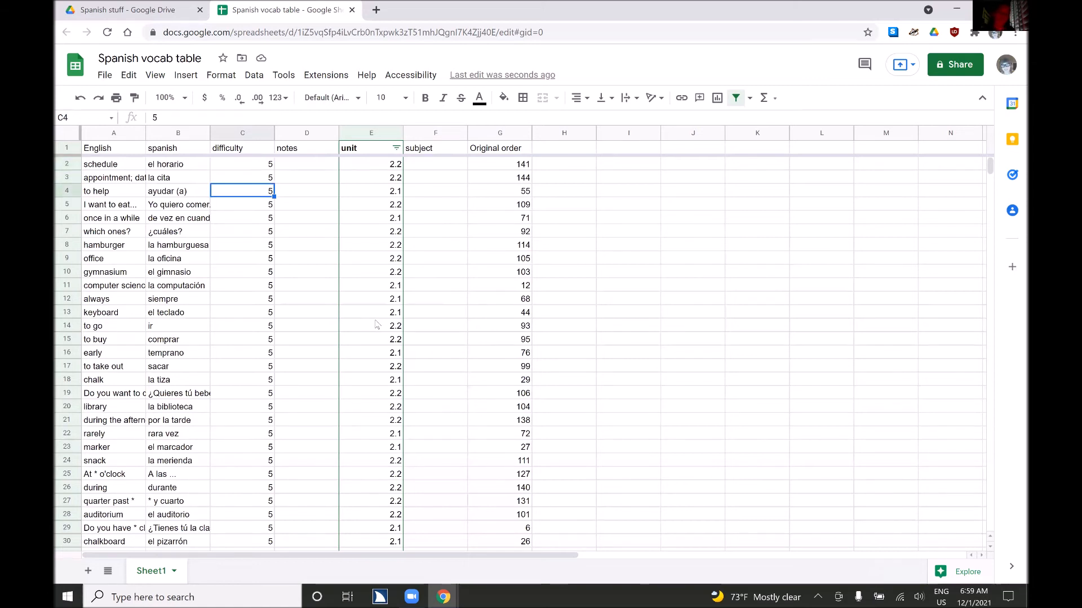
key("Down")
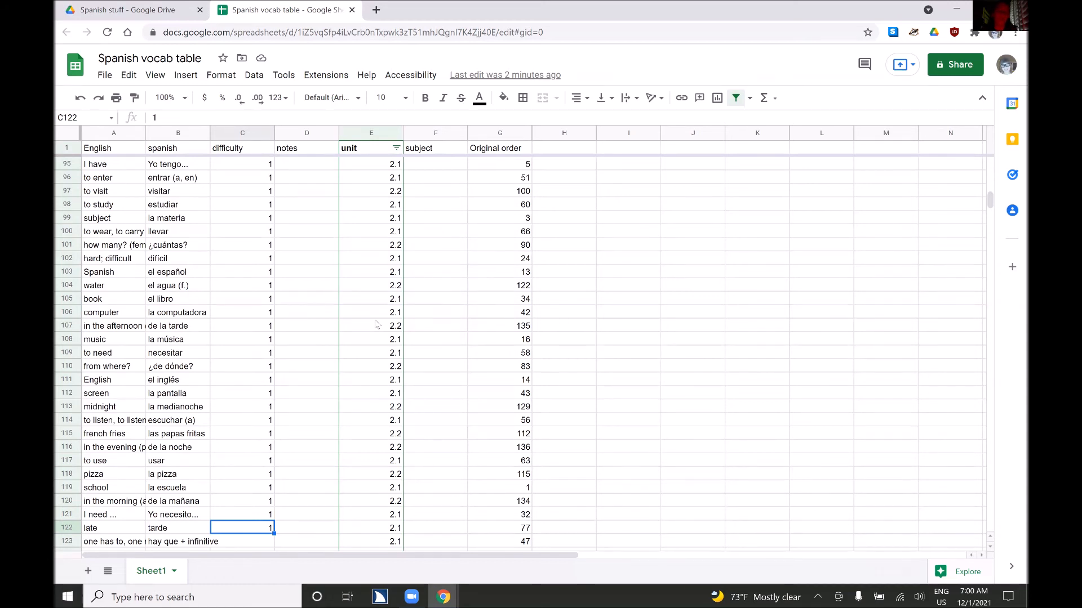
Hide rows 92 to 122, which hold the words with difficulty rating 1, using the command search for "hide".
key("Page_Up")
key("Page_Up")
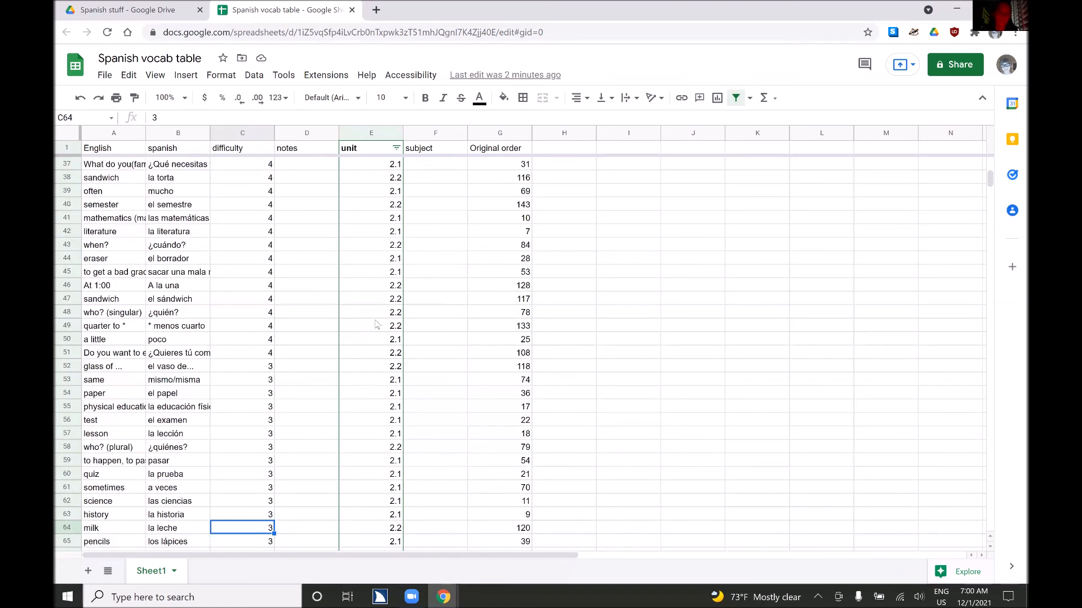
key("Page_Down")
key("Up")
key("Up")
key("Up")
key("Down")
key("Down")
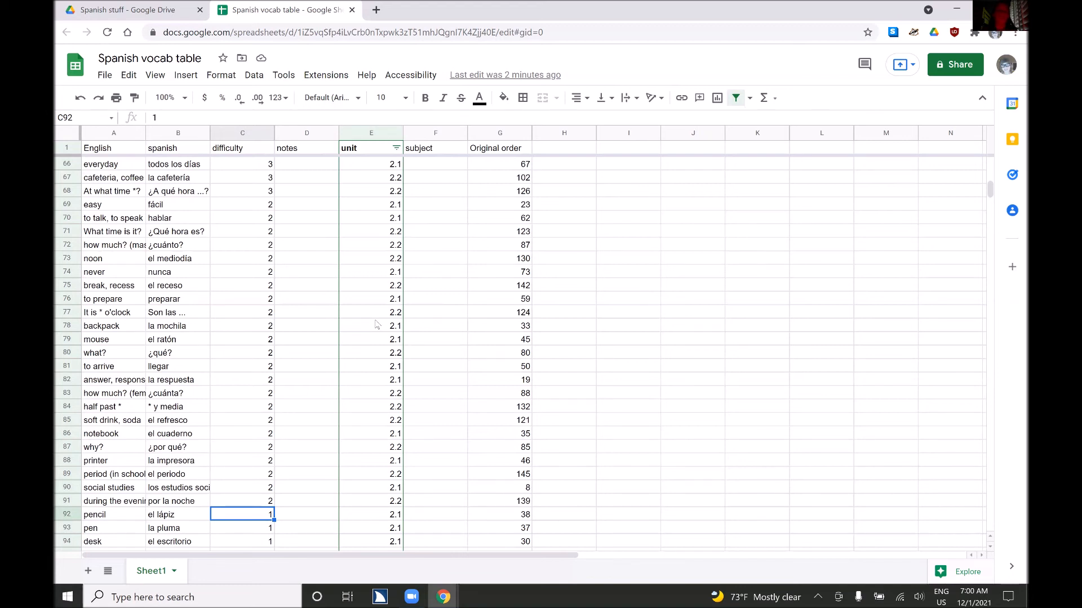
key("ctrl+shift+Down")
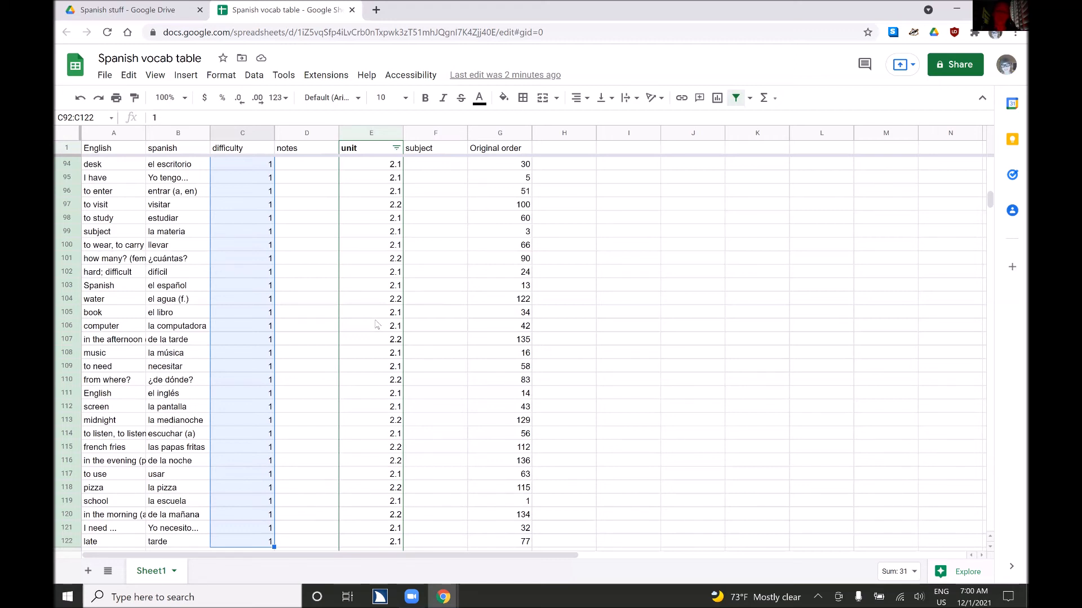
key("alt+slash")
type("h")
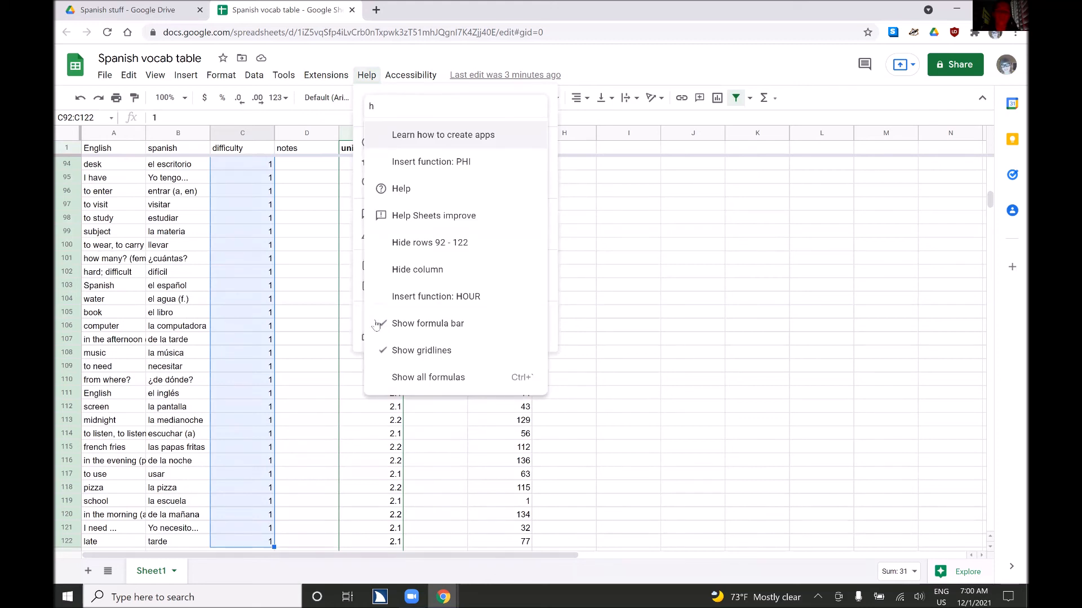
type("ide")
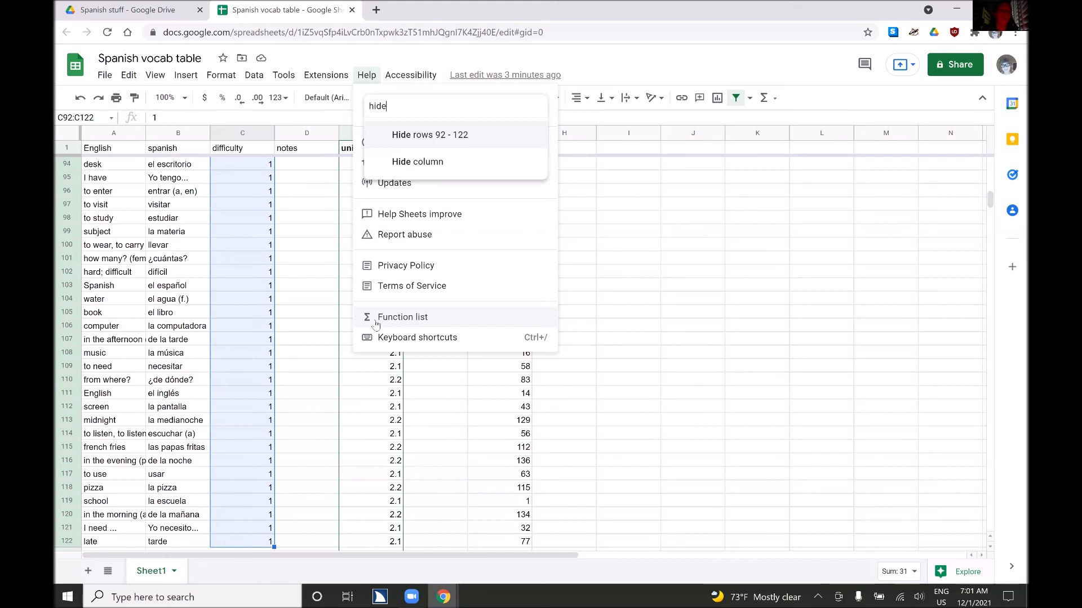
key("Return")
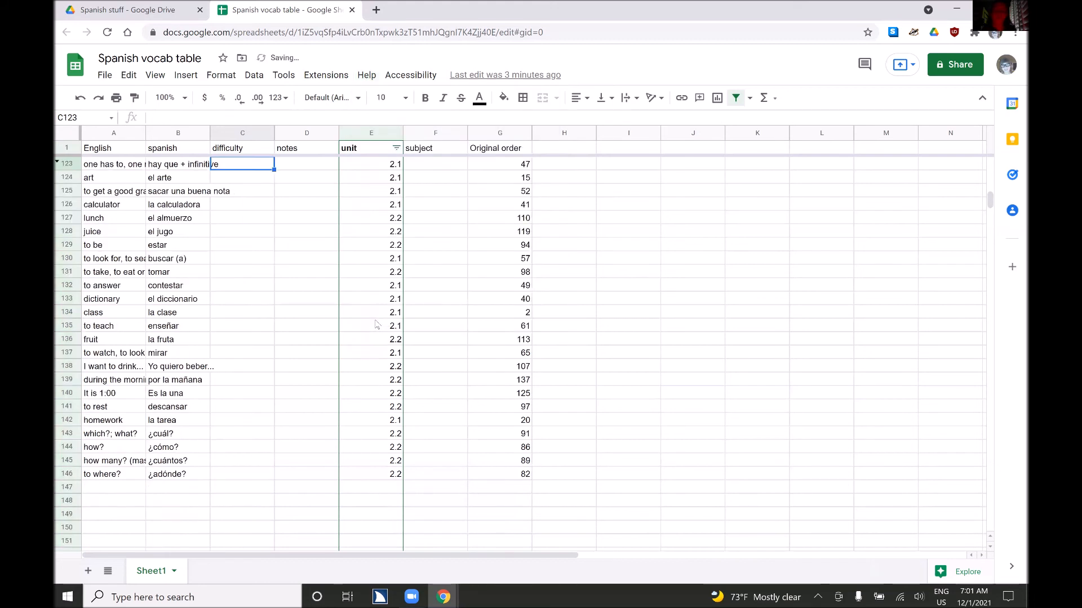
Check the transition between rows 91 and 123 on either side of the hidden rows.
key("Up")
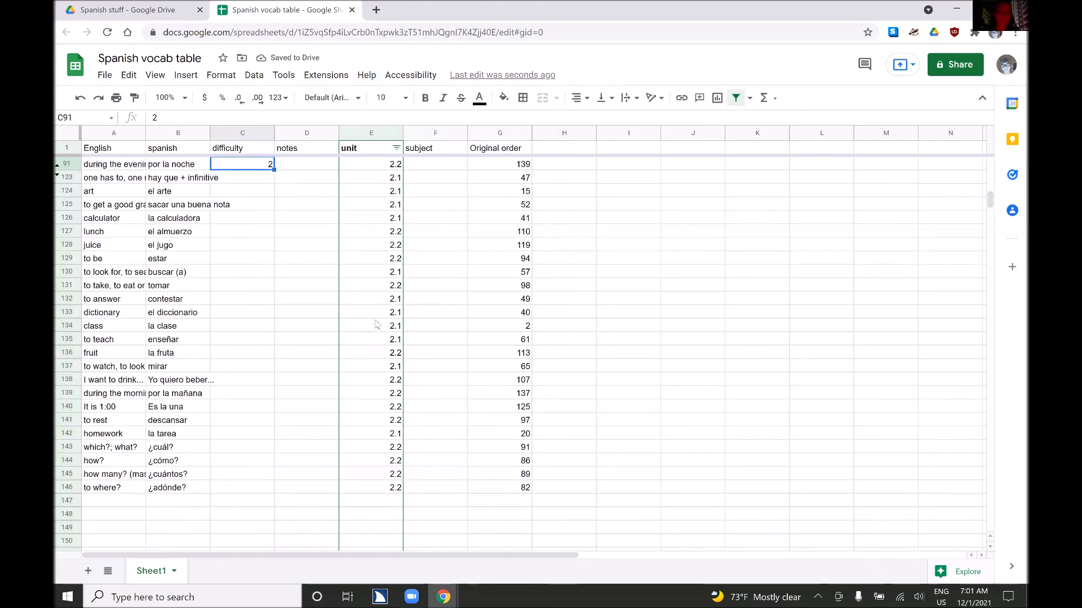
key("Left")
key("Down")
key("Right")
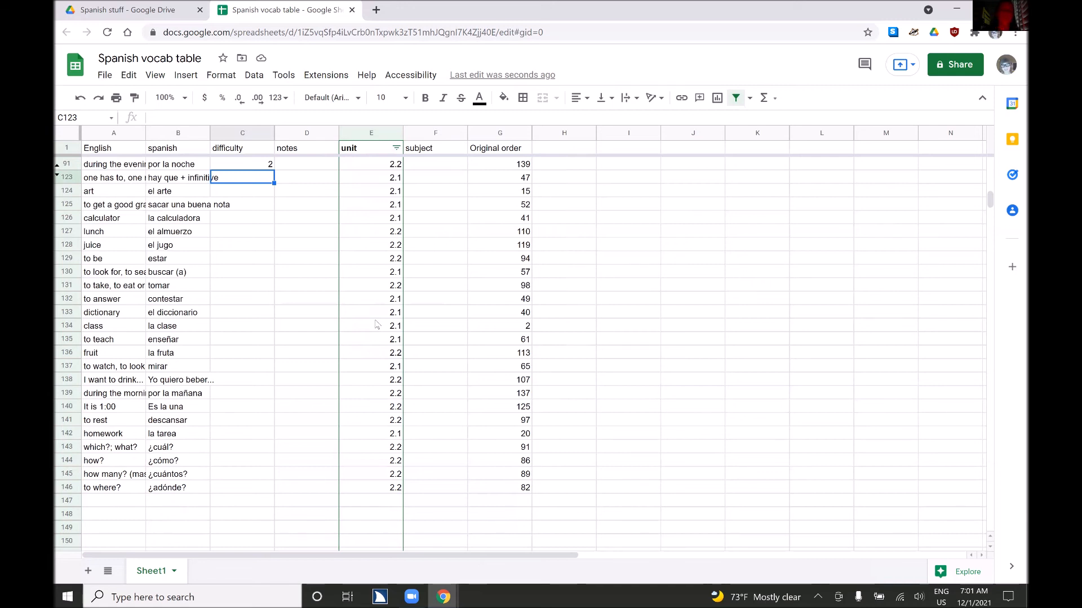
key("Up")
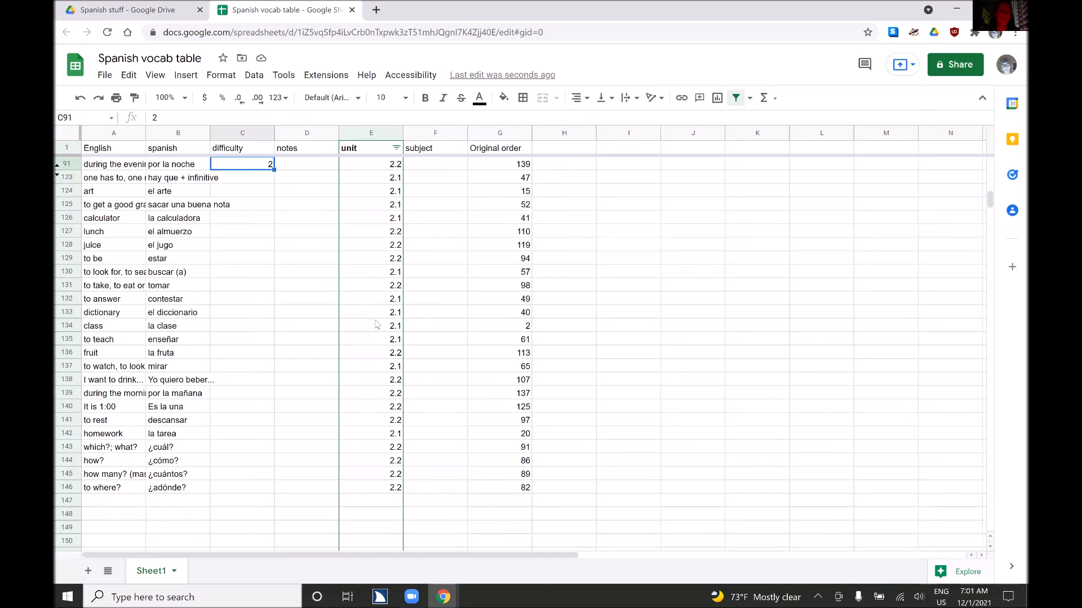
Review the English and Spanish entries in row 91 and set that word's difficulty to 1.
key("Left")
key("Left")
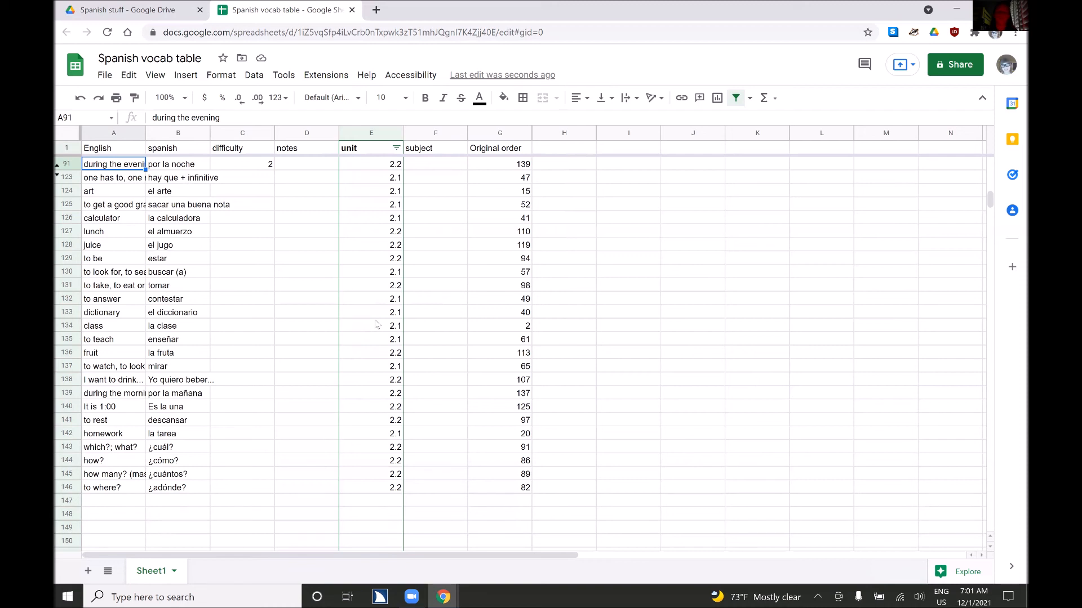
key("Right")
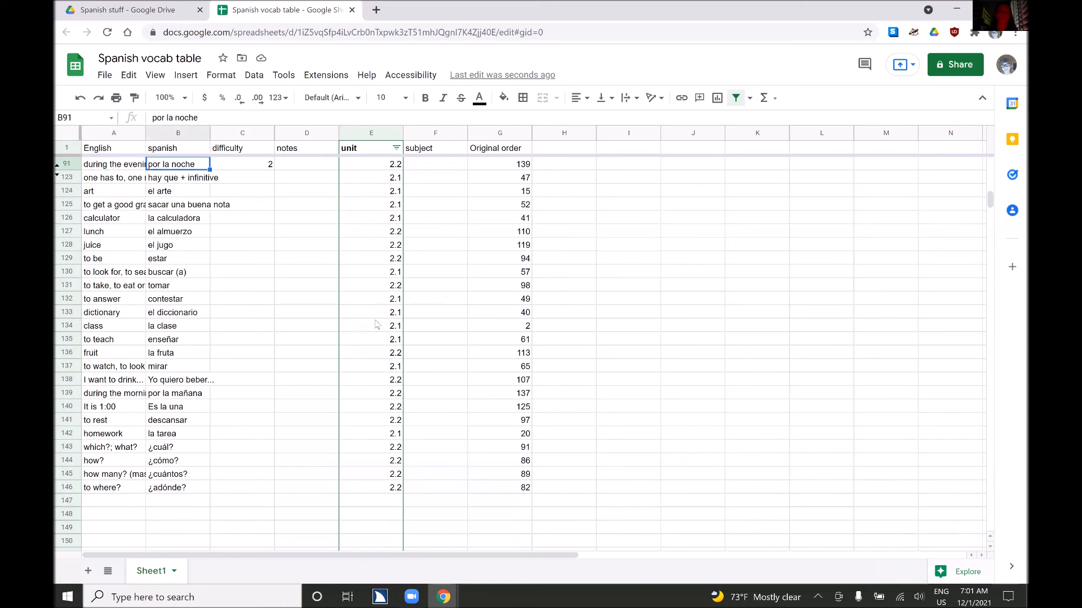
key("Right")
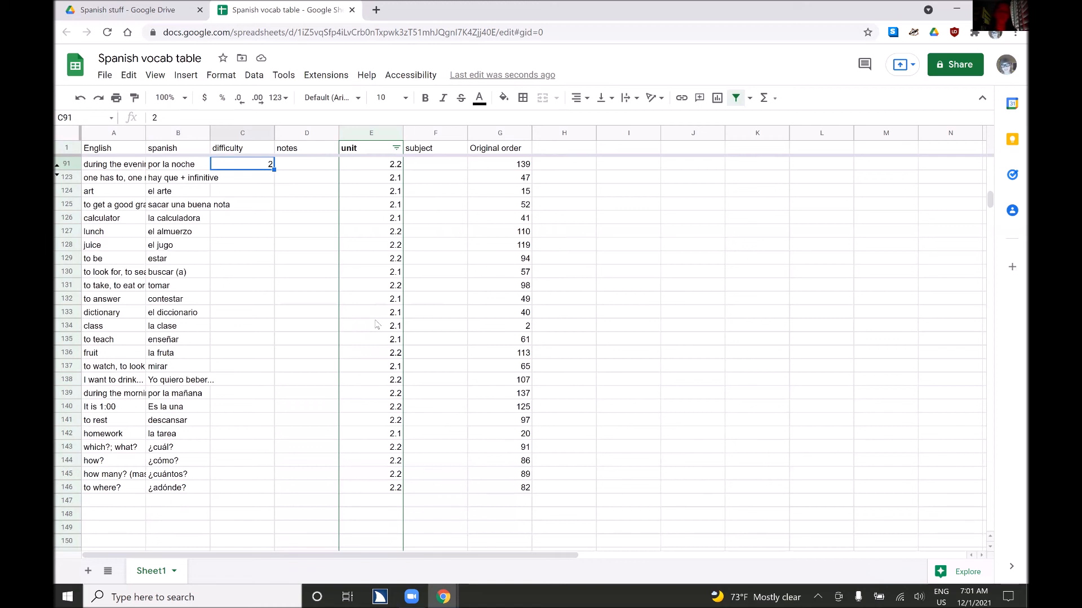
type("1")
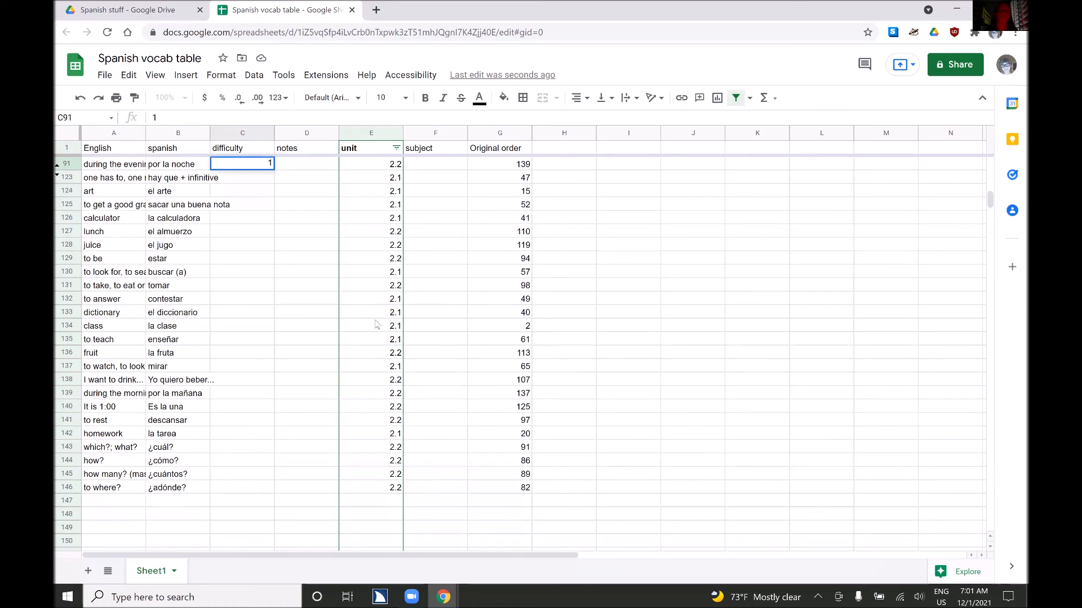
key("Return")
key("Up")
key("Right")
key("Right")
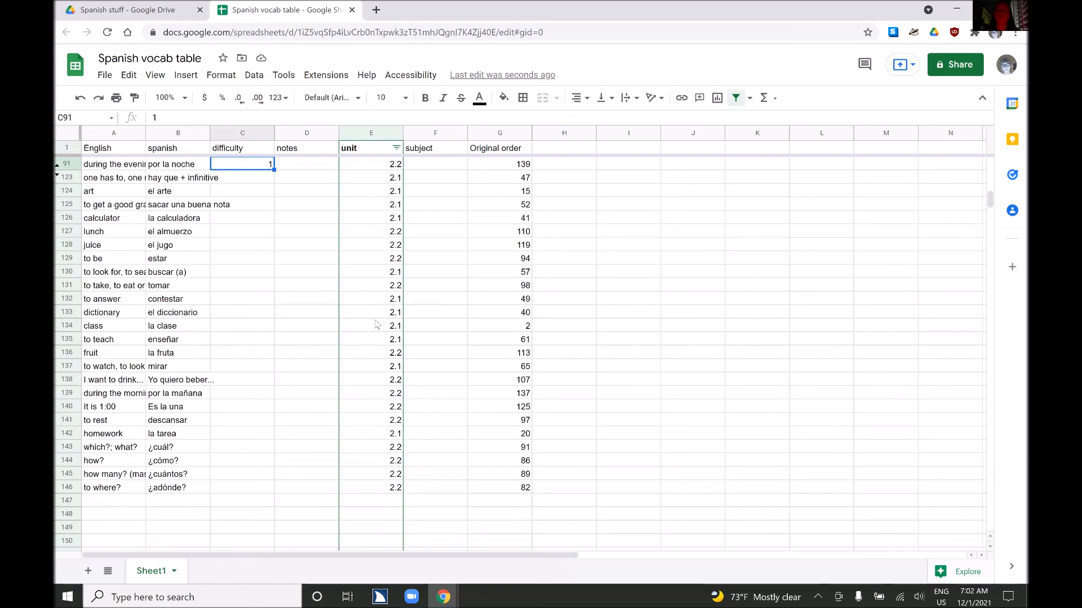
Hide row 91, the word just rated 1, using the command search for "hide".
key("alt+slash")
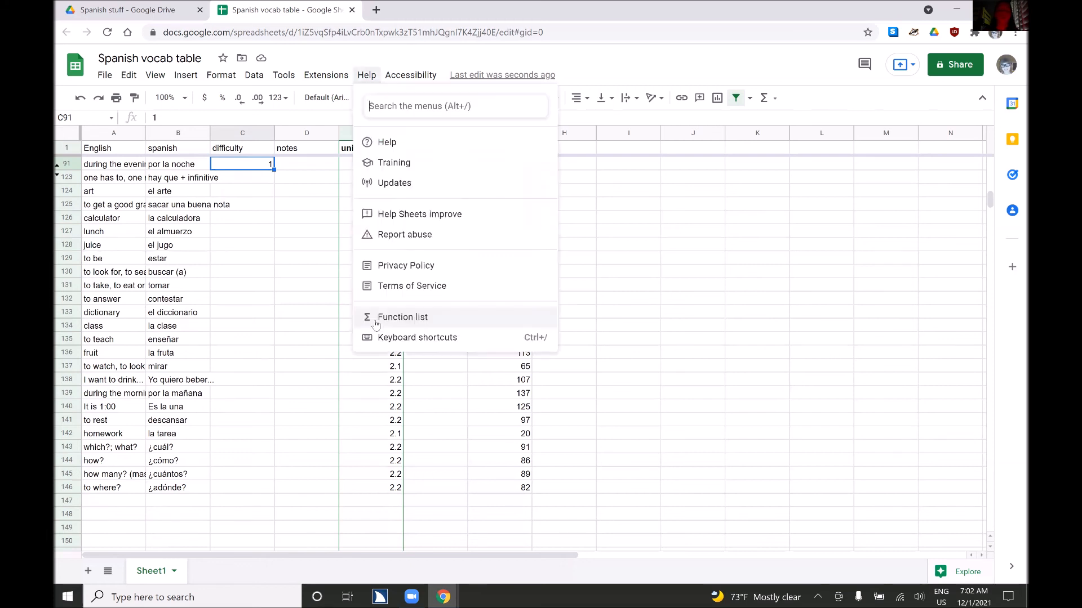
type("hid")
type("e")
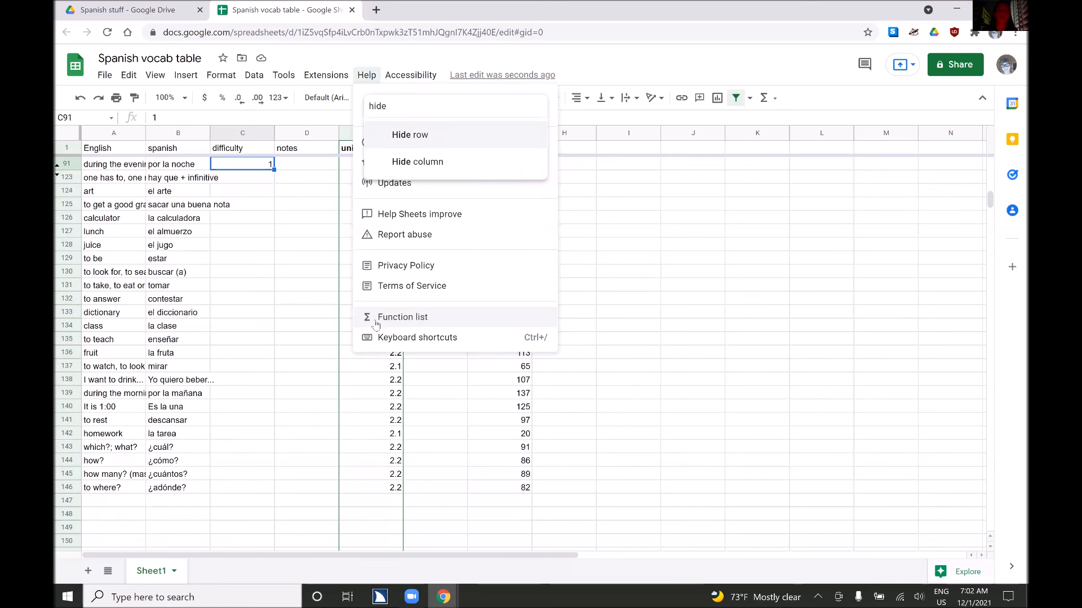
key("Return")
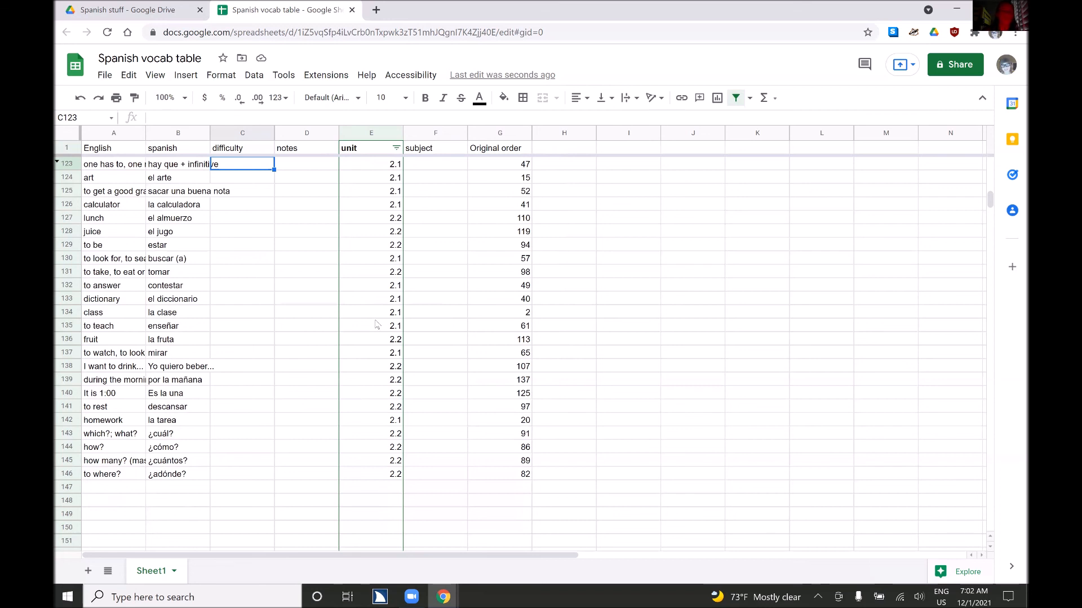
Select the whole vocabulary table and unhide all its hidden rows using the command search for "unh".
key("ctrl+Home")
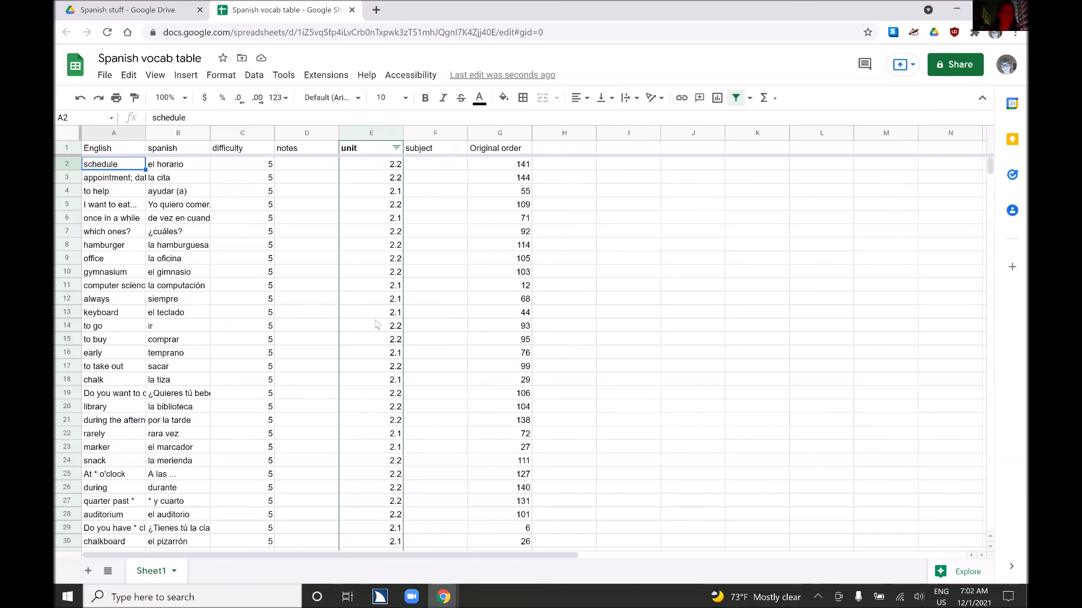
key("ctrl+a")
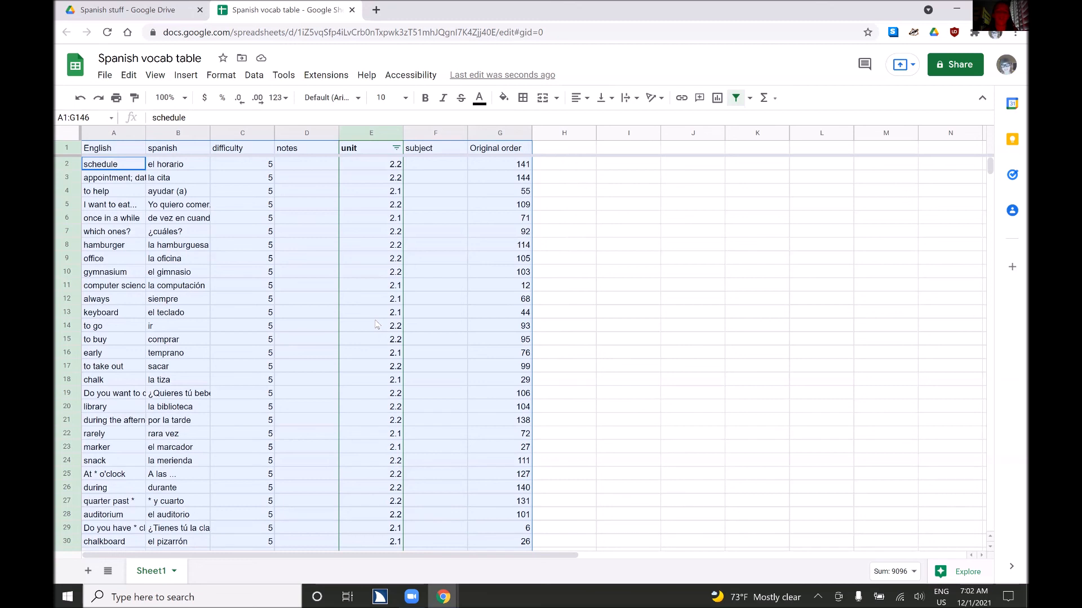
key("alt+h")
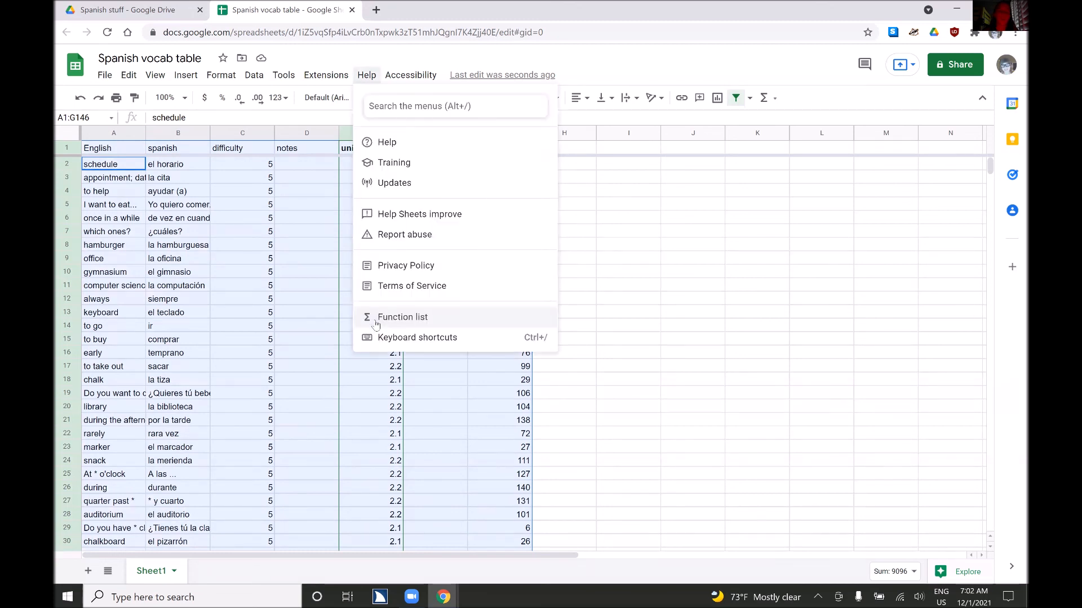
type("unh")
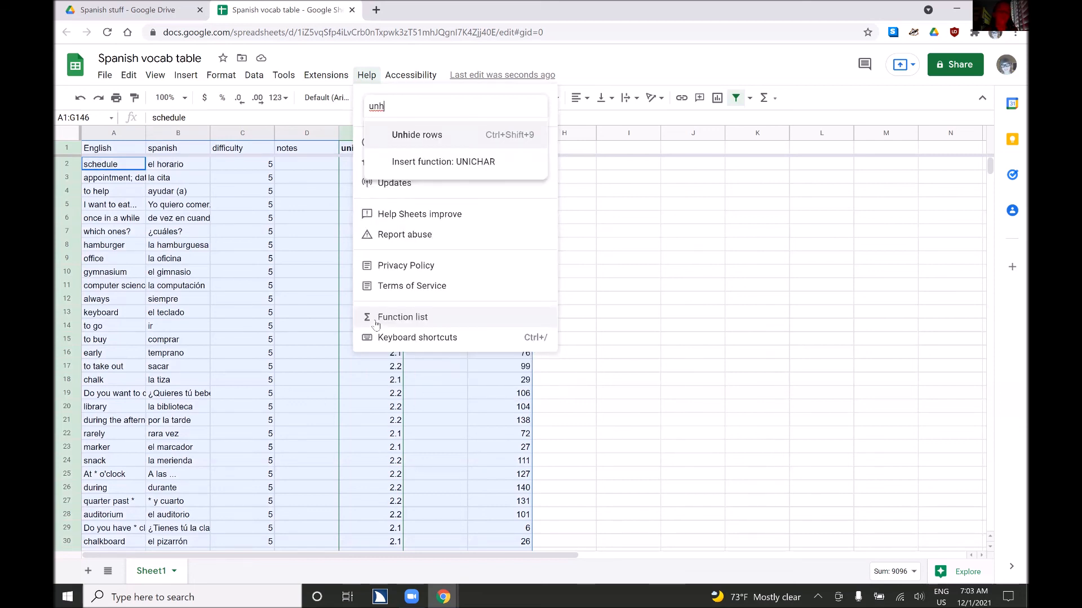
key("Return")
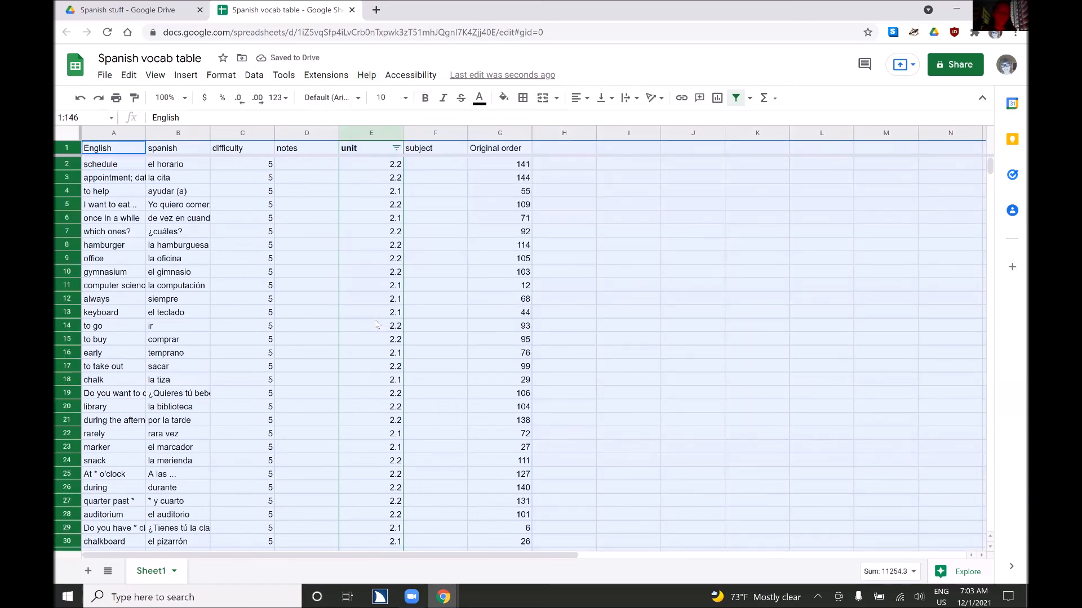
Check the English and Spanish entries in the table's last rows, 145 and 146, and return to cell A1.
key("ctrl+Down")
key("Right")
key("Left")
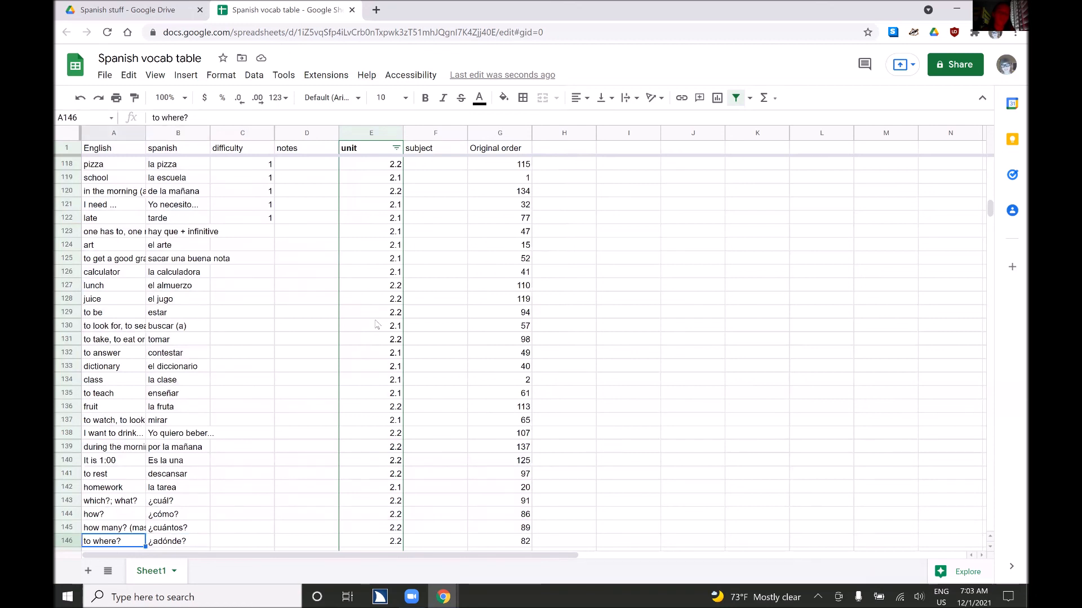
key("Right")
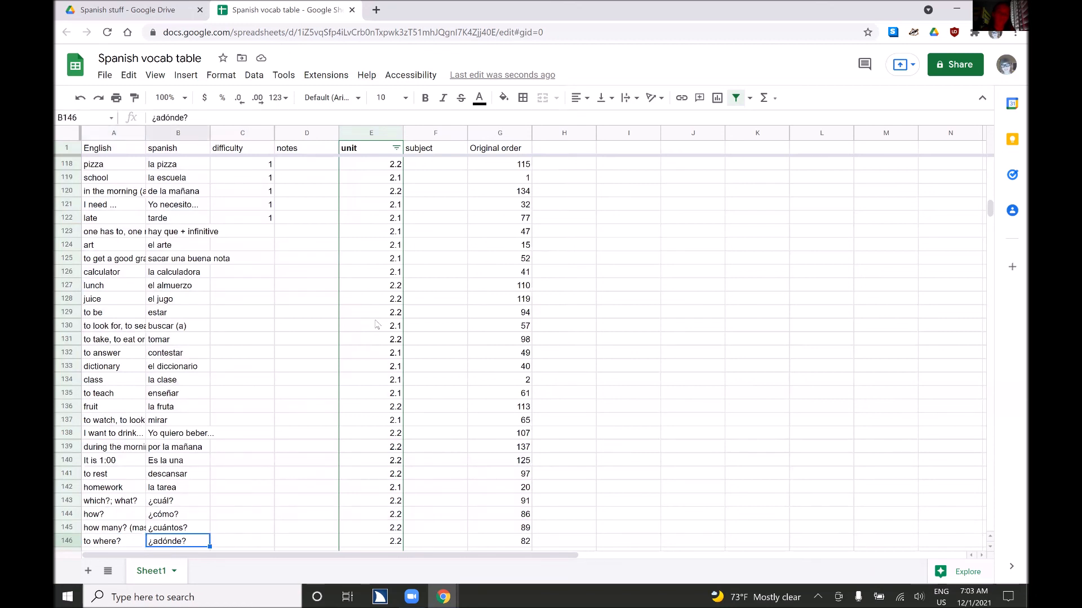
key("Up")
key("Left")
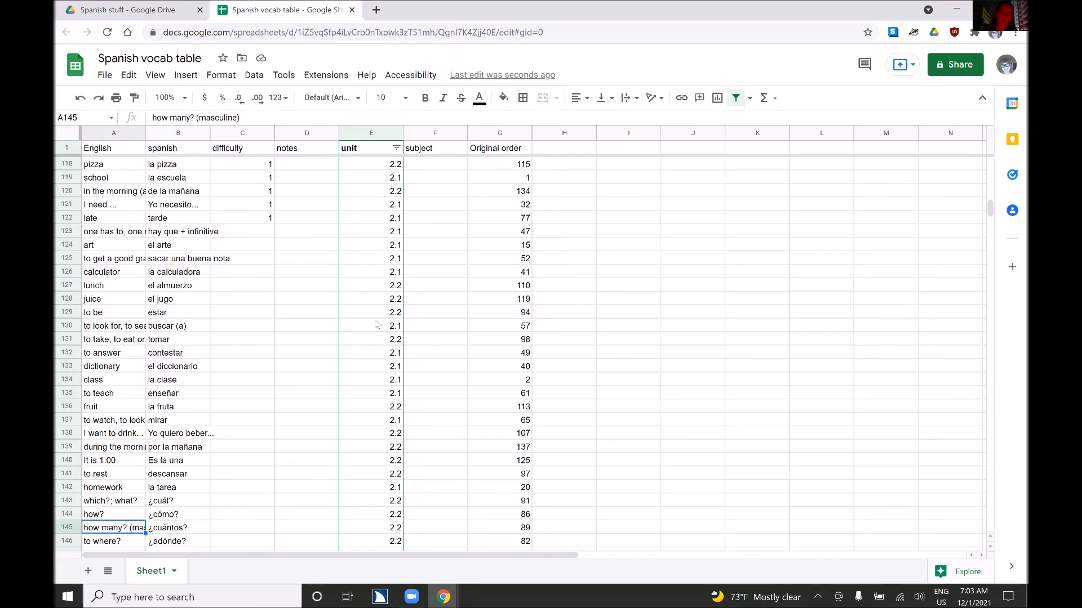
key("ctrl+Home")
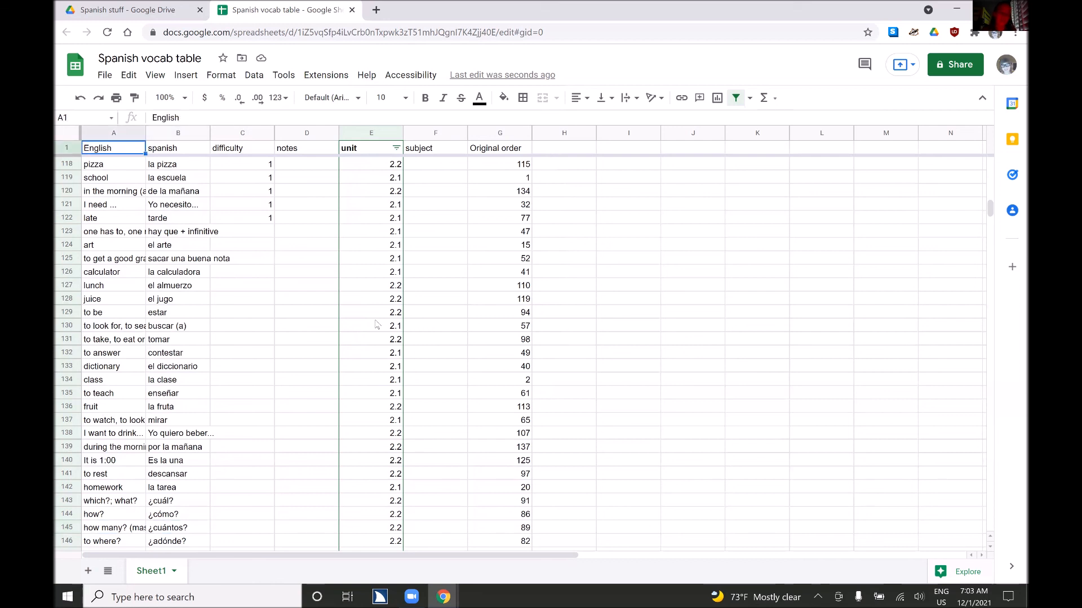